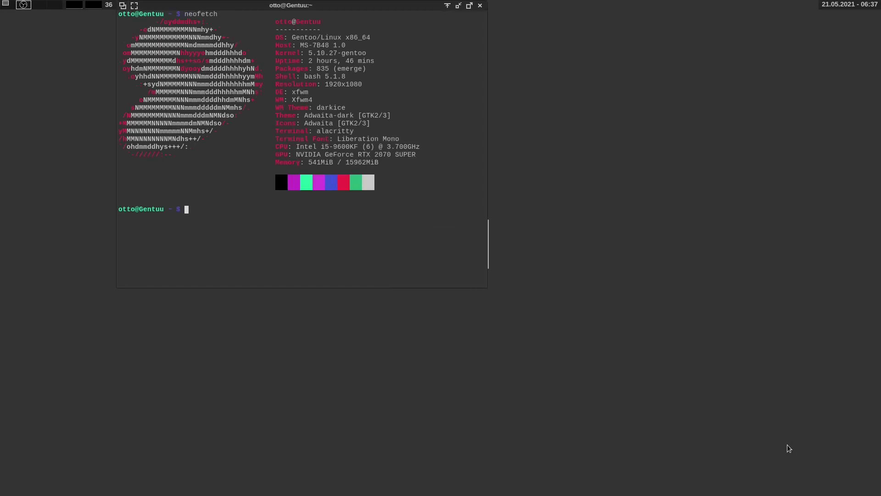
Highlight the xfwm desktop entry in the neofetch output and move the terminal down and right.
left_click_drag(308, 93, 293, 92)
left_click(293, 92)
left_click_drag(294, 8, 379, 99)
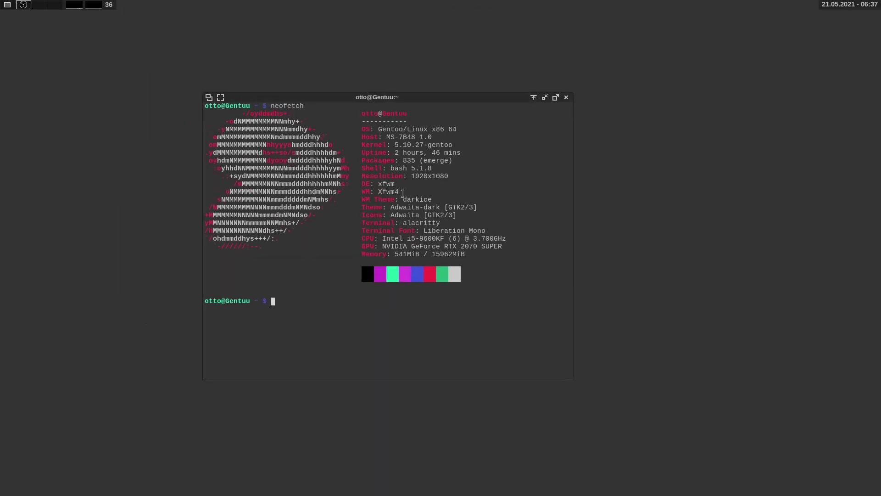
Highlight the Xfwm4 window manager name, then run htop.
left_click_drag(403, 191, 373, 191)
left_click(383, 192)
type("htop")
key("Return")
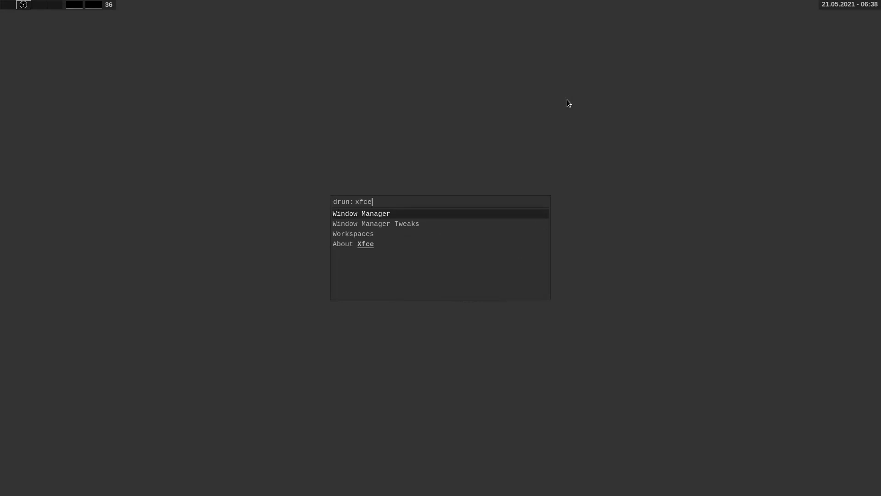
Highlight Workspaces in the xfce-filtered rofi list and launch it.
key("Down")
key("Down")
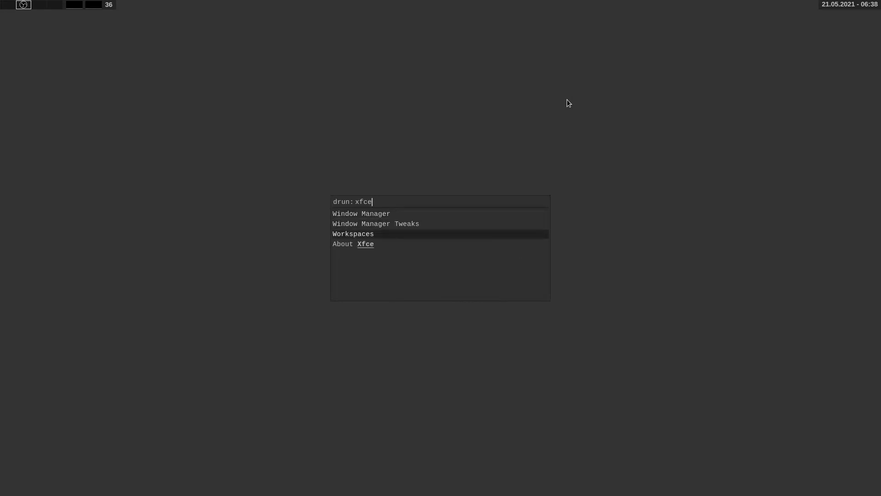
key("Down")
key("Up")
key("Up")
key("Up")
key("Down")
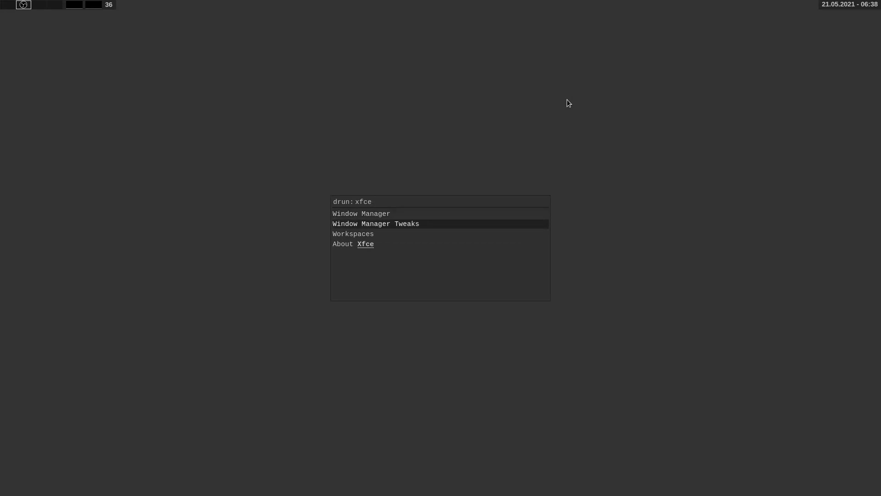
key("Down")
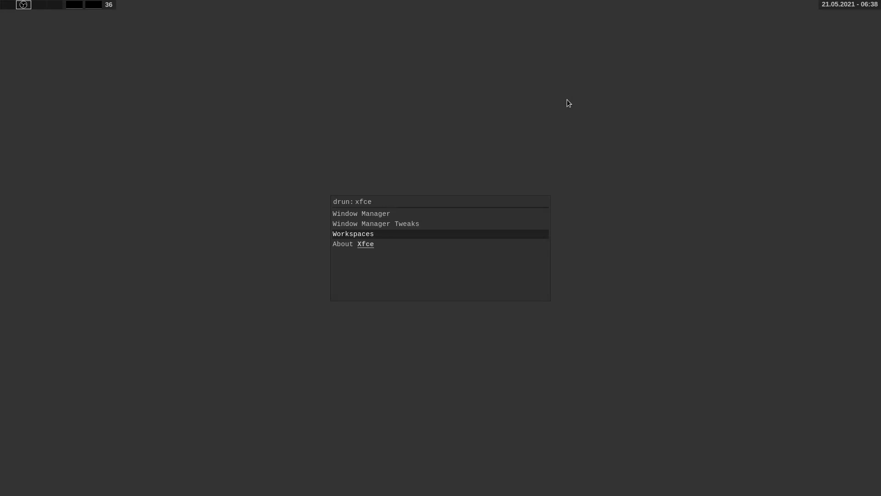
key("Return")
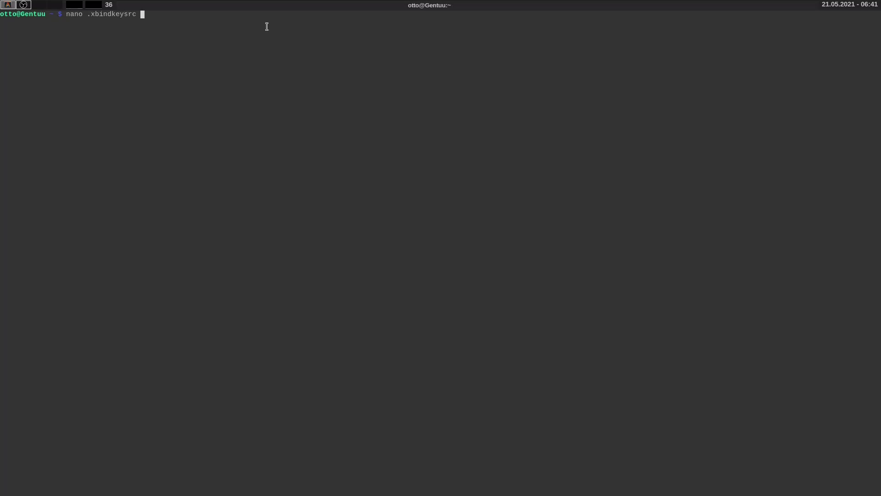
key("Return")
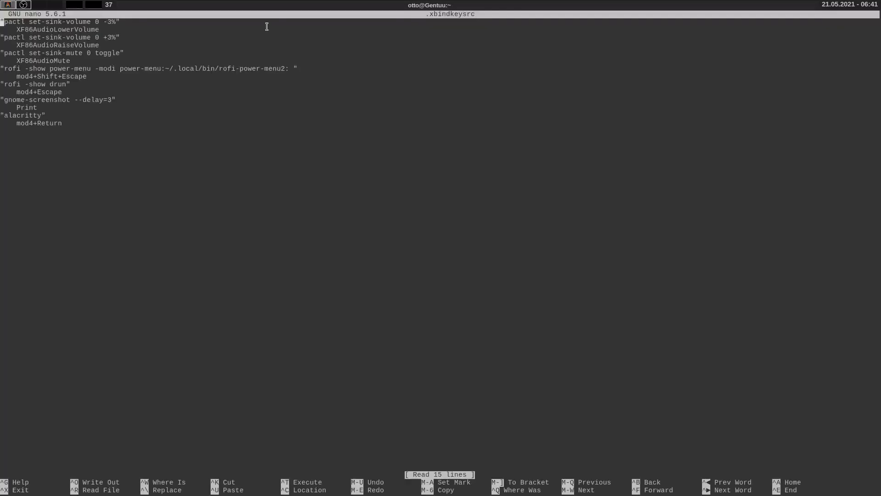
key("Right")
key("Right")
key("Right")
key("Right")
key("Right")
key("Right")
key("Right")
key("Right")
key("Right")
key("Right")
key("Right")
key("Right")
key("Right")
key("Right")
key("Right")
key("Right")
key("Right")
key("Right")
key("Right")
key("Right")
key("Right")
key("Right")
key("Right")
key("Right")
key("Left")
key("Left")
key("Left")
key("Left")
key("Left")
key("Down")
key("Down")
key("Down")
key("Down")
key("Down")
key("Up")
key("Up")
key("Up")
key("Up")
key("Down")
key("Down")
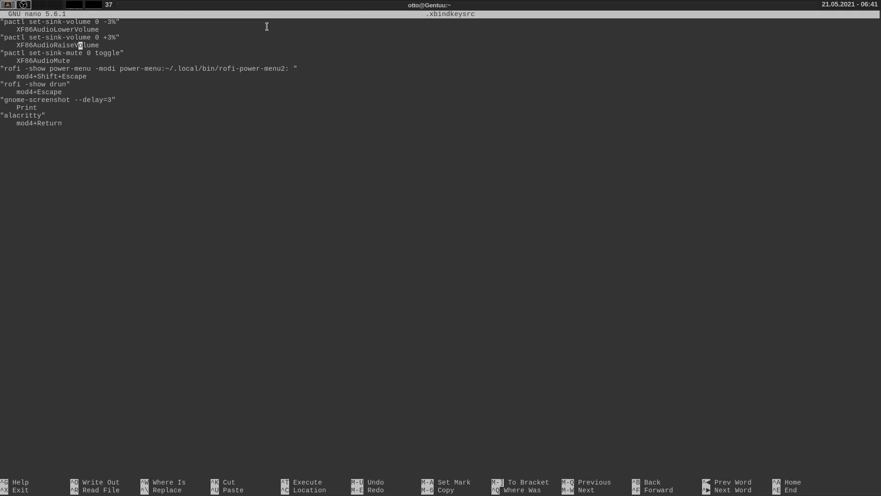
key("Down")
key("Down")
key("Down")
key("Left")
key("Left")
key("Left")
key("Left")
key("Left")
key("Left")
key("Left")
key("Left")
key("Left")
key("Left")
key("Left")
key("Right")
key("Right")
key("Right")
key("Down")
key("Right")
key("Right")
key("Right")
key("Right")
key("Right")
key("Right")
key("Right")
key("Right")
key("Right")
key("Right")
key("Right")
key("Right")
key("Right")
key("super+shift+Escape")
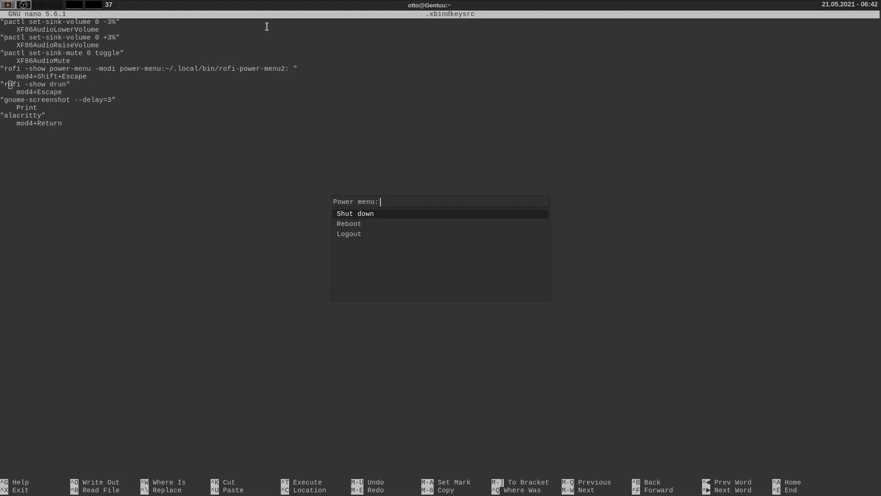
key("Down")
key("Down")
key("Up")
key("Up")
key("Down")
key("Down")
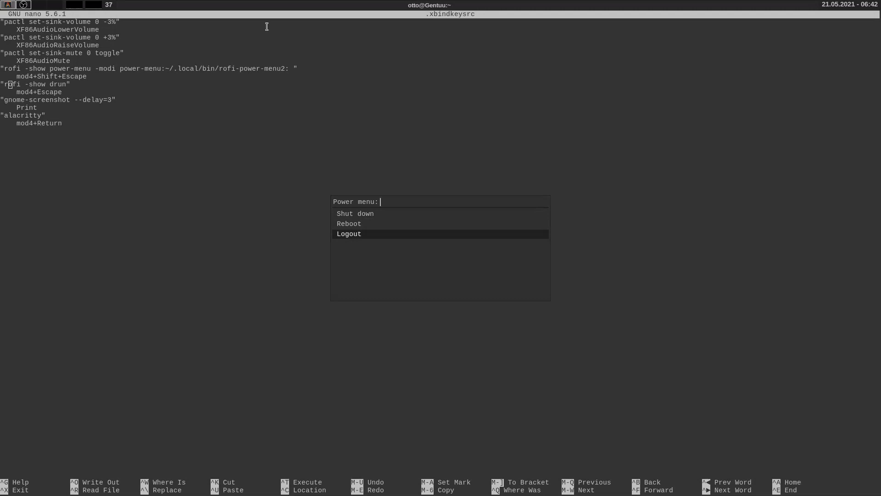
key("Escape")
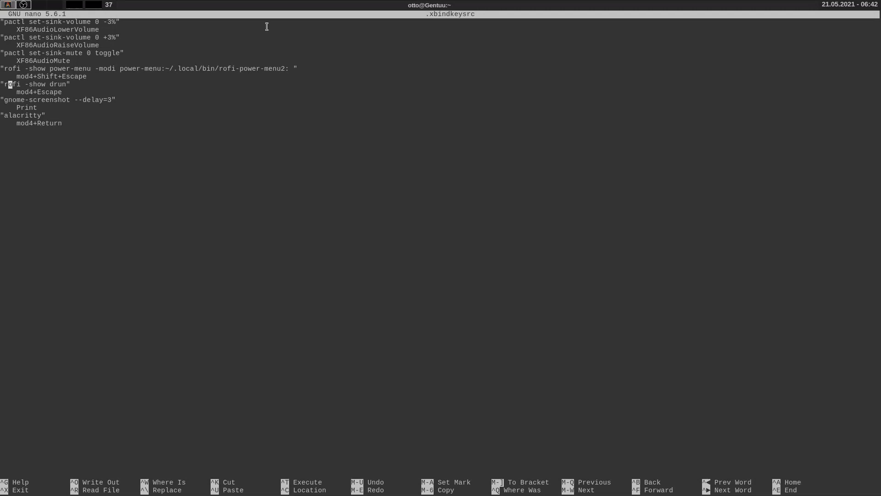
key("Down")
key("super+Escape")
key("Down")
key("Down")
key("Down")
key("Up")
key("Up")
key("Right")
key("Left")
key("Up")
key("Escape")
key("Down")
key("Right")
key("Right")
key("Right")
key("Right")
key("Right")
key("Right")
key("Right")
key("Right")
key("Right")
key("Right")
key("Right")
key("Right")
key("Right")
key("Right")
key("Right")
key("Right")
key("Right")
key("Right")
key("Right")
key("Right")
key("Right")
key("Right")
key("Right")
key("Right")
key("Right")
key("Right")
key("Right")
key("Left")
key("Left")
key("Left")
key("Left")
key("Left")
key("Left")
key("Left")
key("Left")
key("Left")
key("Left")
key("Down")
key("Down")
key("Down")
key("Up")
key("Down")
key("super+Return")
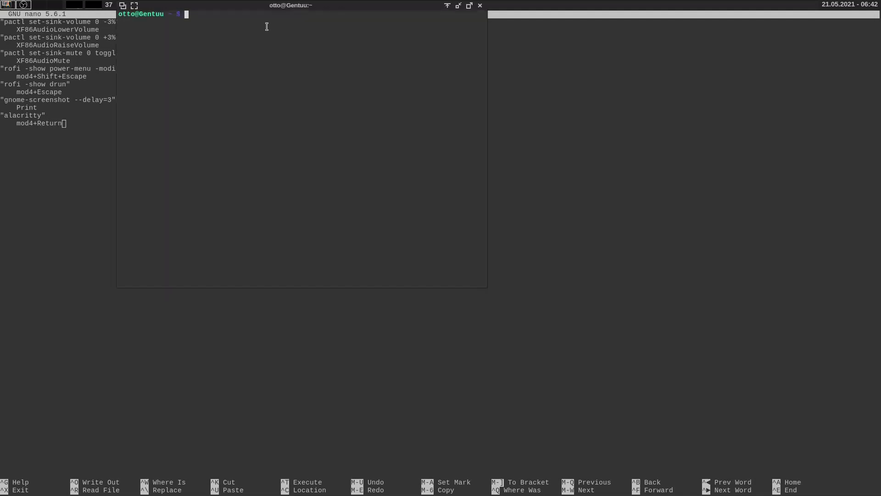
key("ctrl+d")
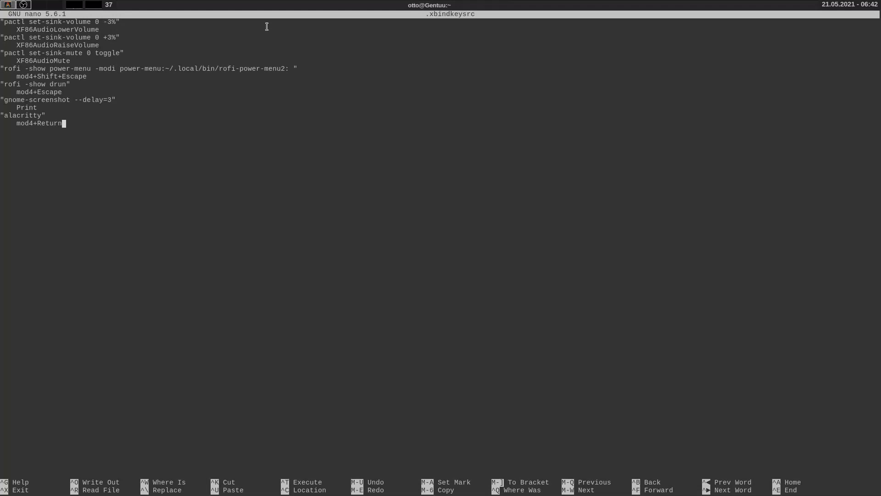
Close nano and launch the Window Manager settings from the launcher using 'windo'.
key("super+3")
key("super+d")
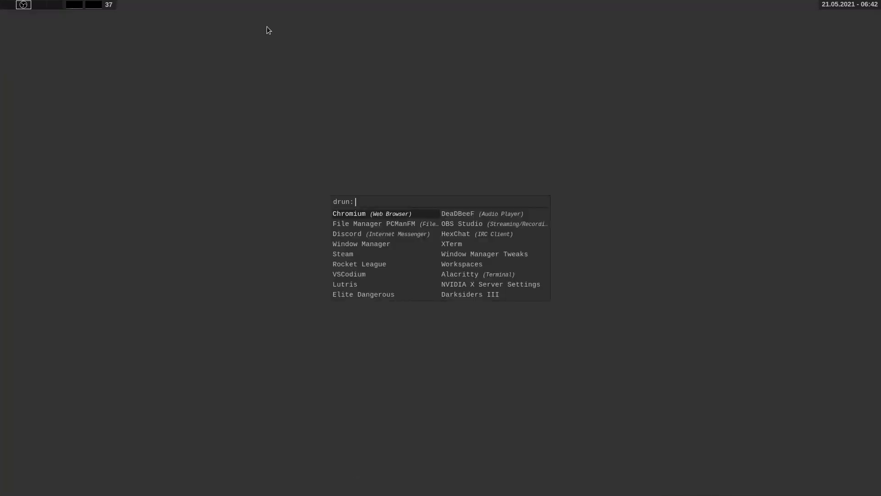
type("window")
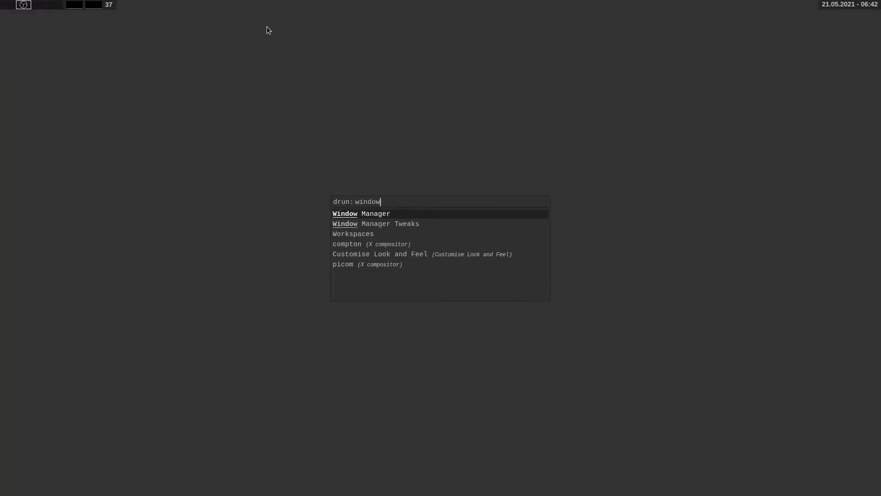
key("Return")
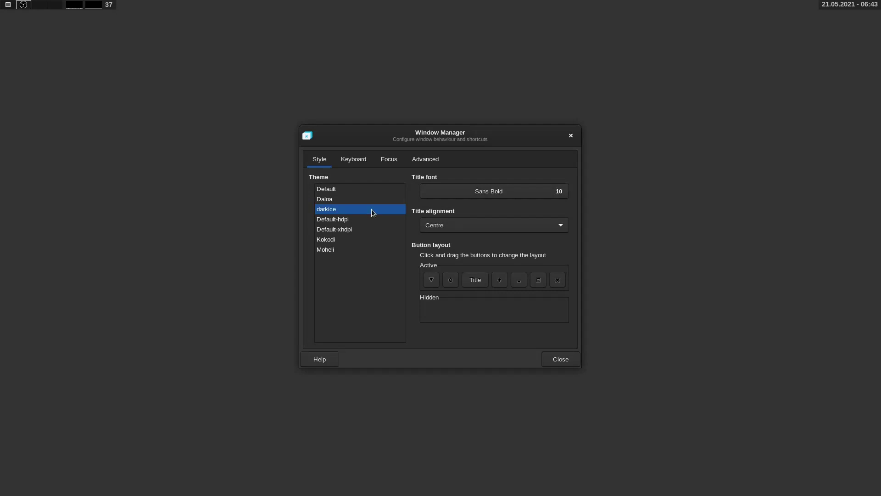
Show the Keyboard page listing the window action shortcuts.
left_click(363, 166)
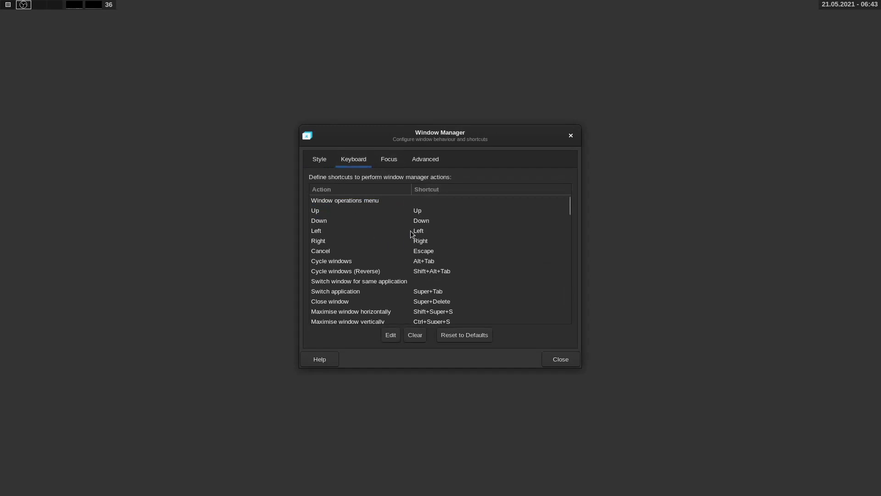
scroll(411, 233, "down", 5)
scroll(411, 234, "up", 5)
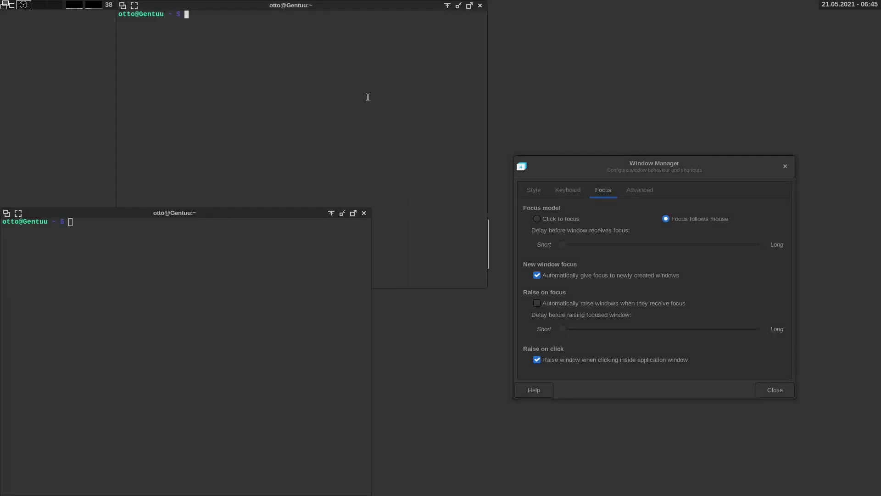
Close both terminal windows with Alt+F4.
key("alt+F4")
key("alt+F4")
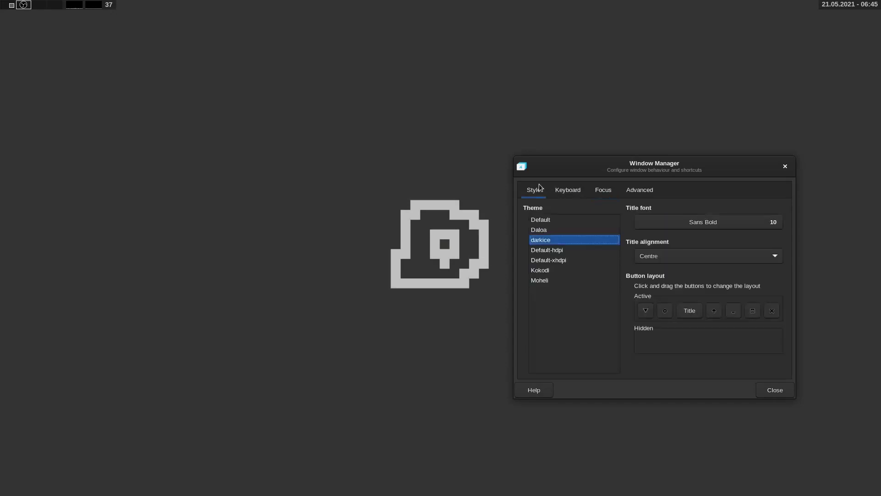
Review the Keyboard, Focus and Advanced options, then close the Window Manager settings.
left_click(579, 190)
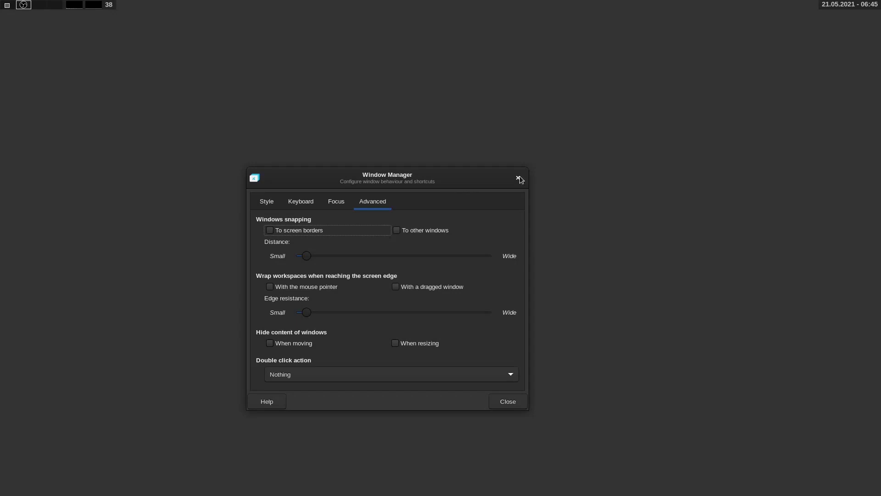
left_click(518, 177)
key("super+d")
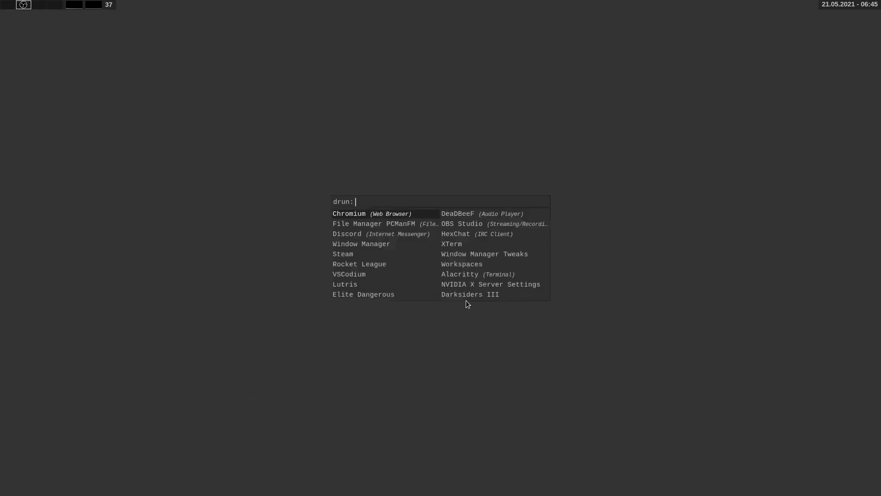
type("window manag twe")
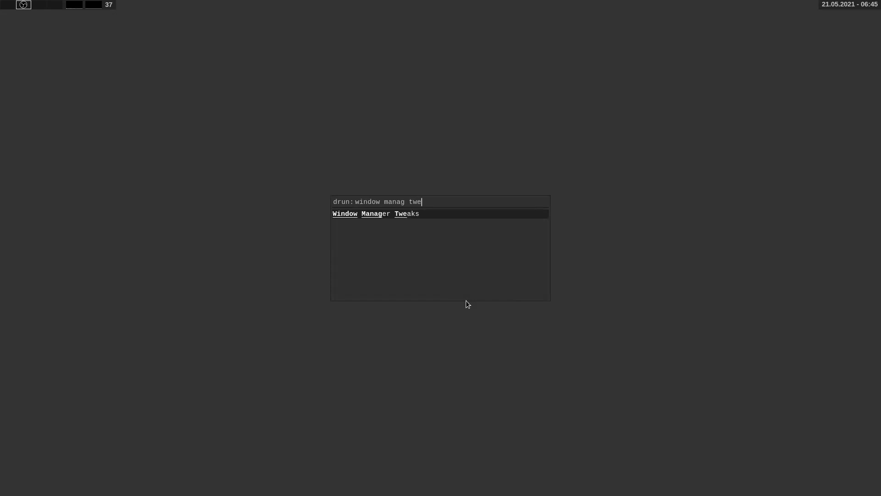
key("Return")
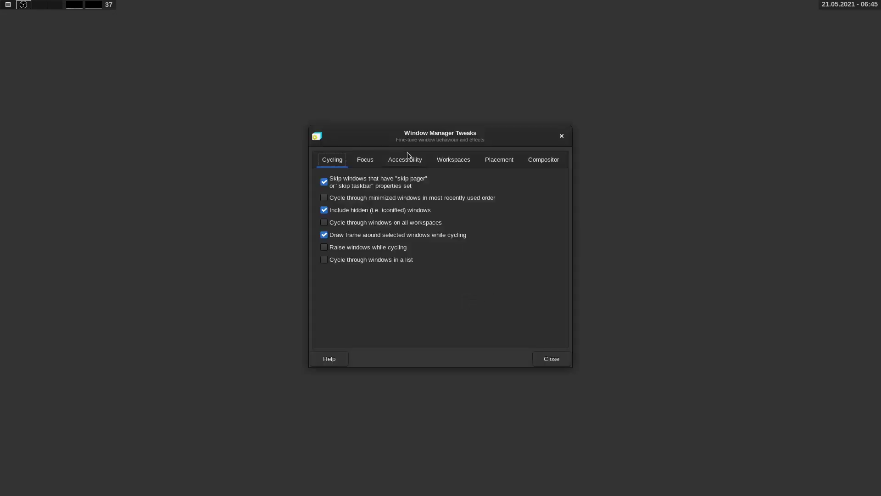
left_click(373, 162)
left_click(397, 162)
left_click(347, 156)
left_click(396, 164)
left_click(435, 164)
left_click(500, 163)
left_click(536, 163)
left_click(466, 162)
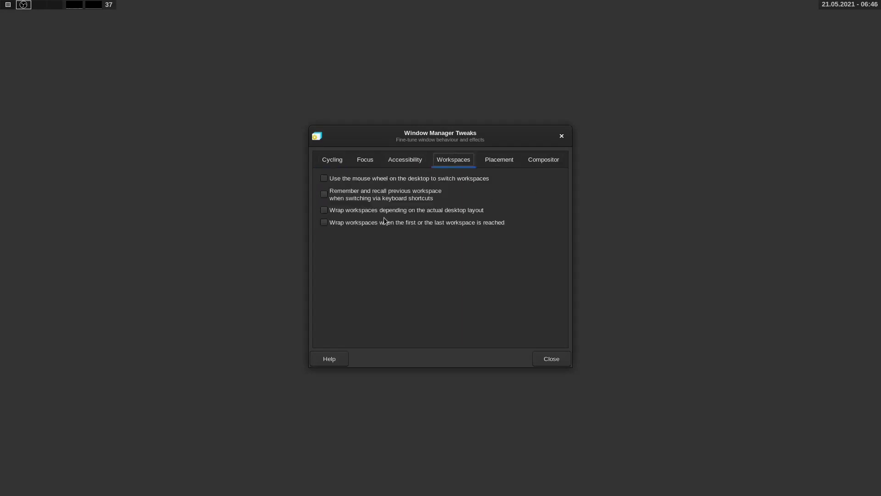
left_click(545, 166)
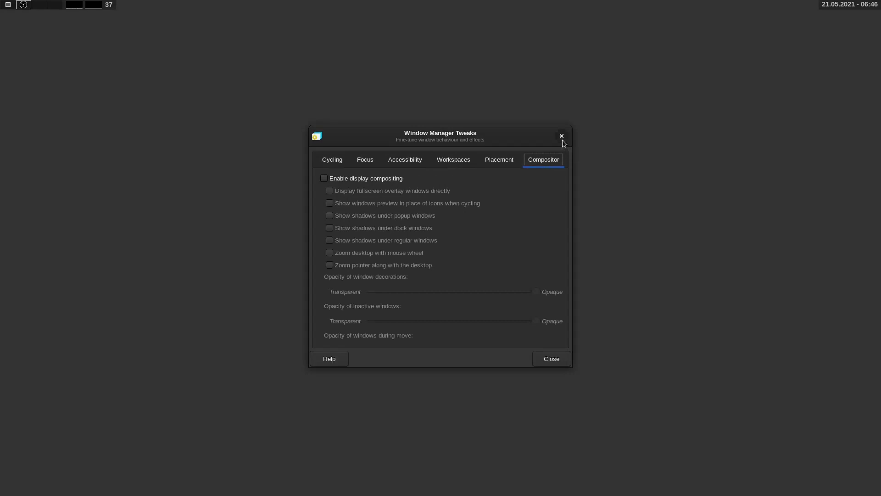
left_click_drag(563, 140, 559, 142)
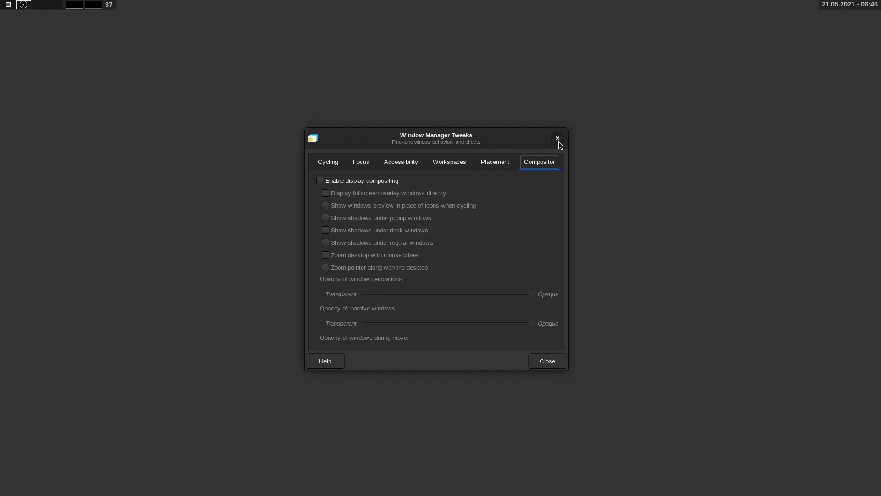
left_click(559, 140)
Launch Workspaces settings via the launcher search 'xfc' and view the Margins tab, all set to 0.
key("super+d")
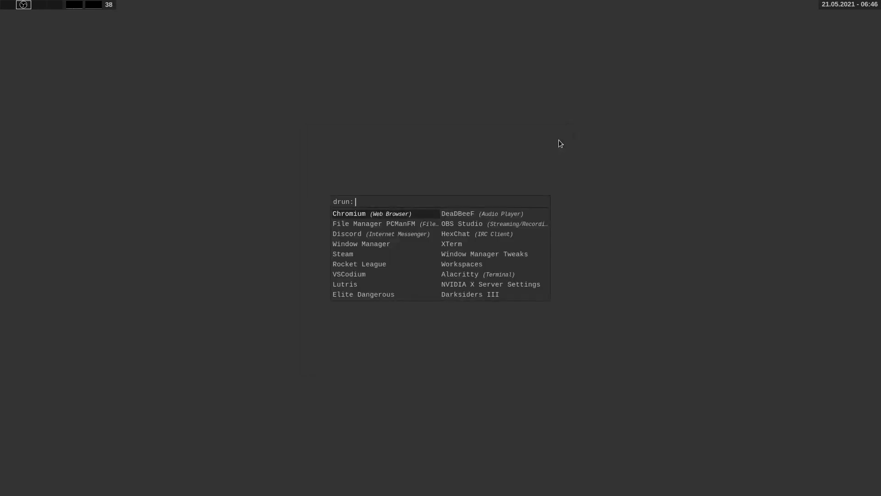
type("xfcd")
key("BackSpace")
key("Down")
key("Down")
key("Return")
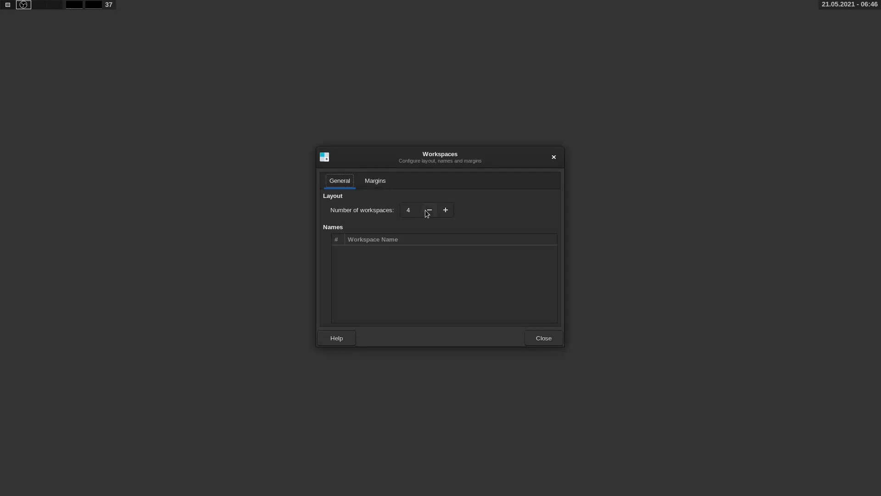
left_click(386, 181)
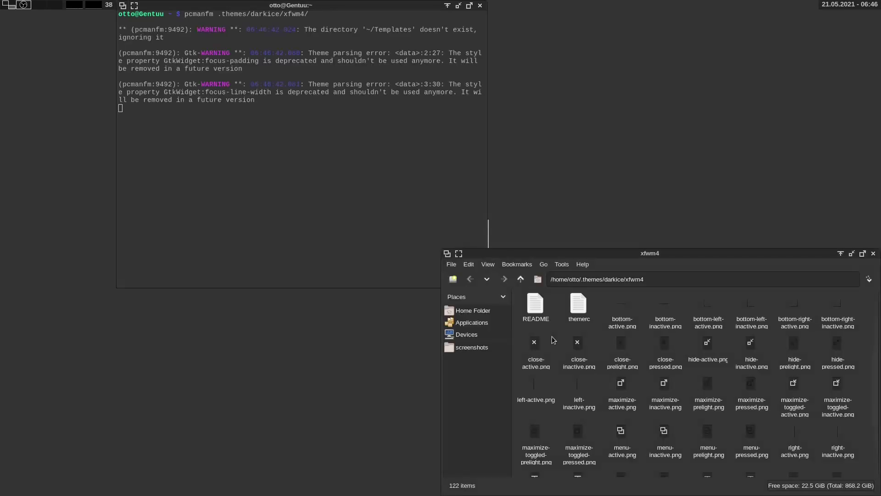
Drag the PCManFM window toward the centre and scroll through the 122 darkice xfwm4 files.
left_click_drag(652, 253, 402, 145)
scroll(459, 239, "down", 5)
scroll(459, 241, "up", 3)
scroll(481, 255, "down", 4)
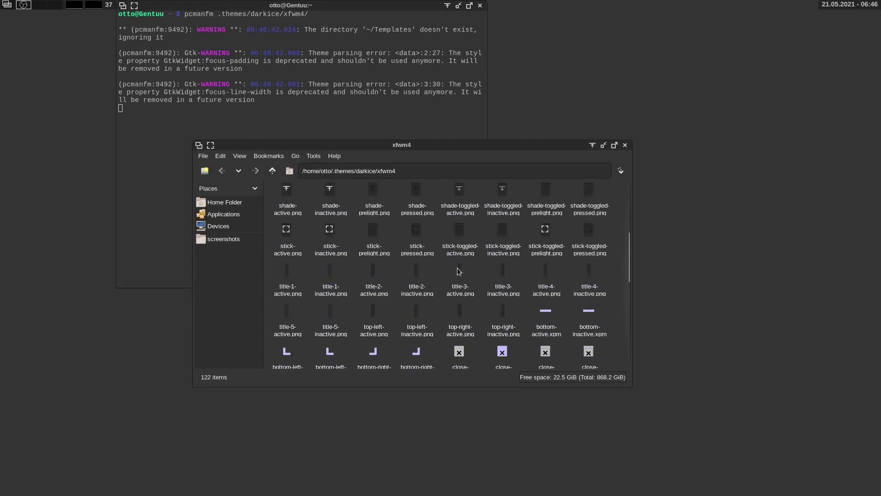
scroll(459, 270, "up", 4)
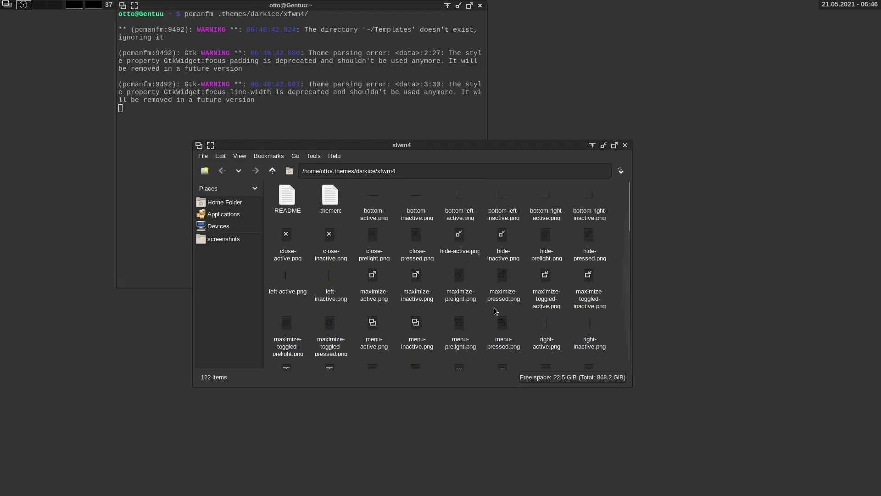
scroll(495, 311, "down", 5)
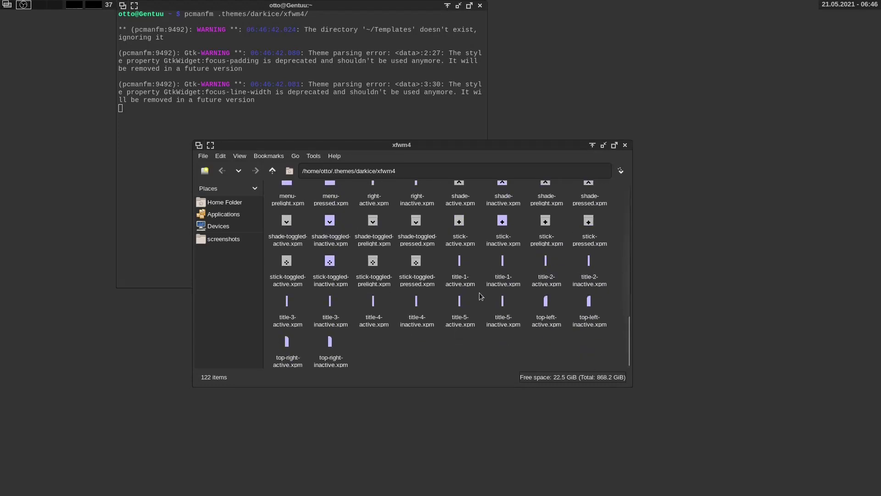
scroll(404, 349, "up", 5)
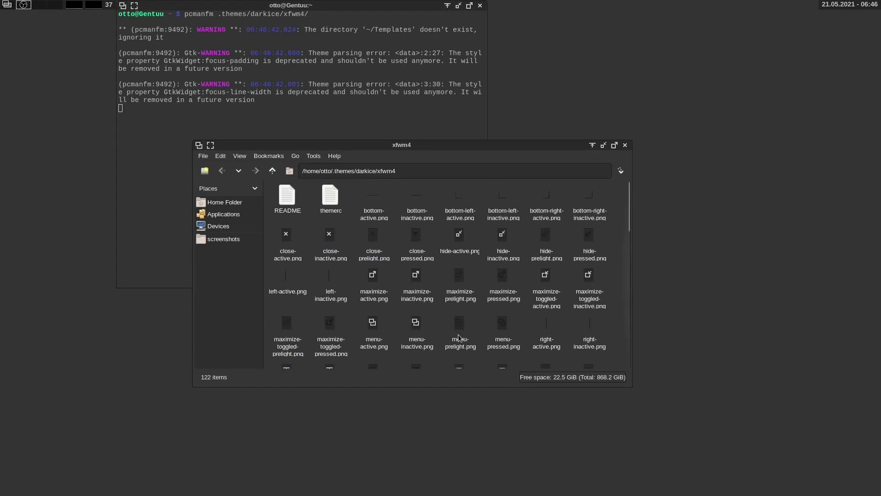
left_click(294, 209)
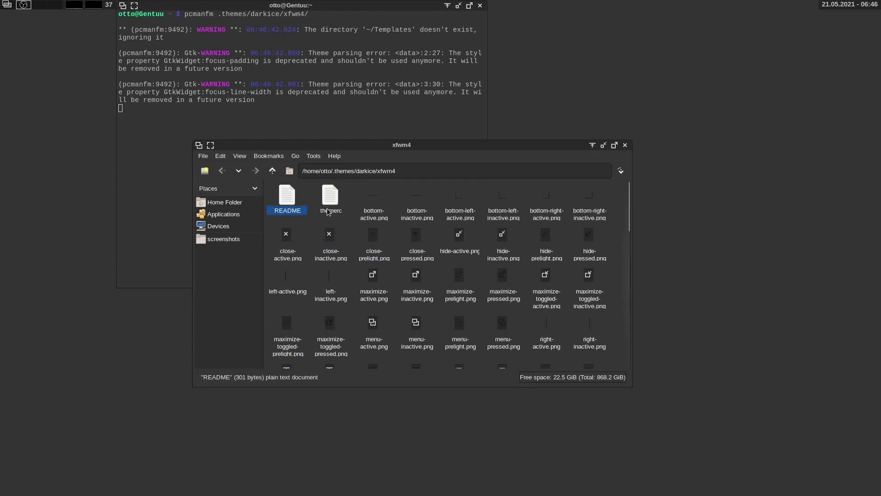
scroll(438, 256, "down", 3)
scroll(482, 274, "up", 3)
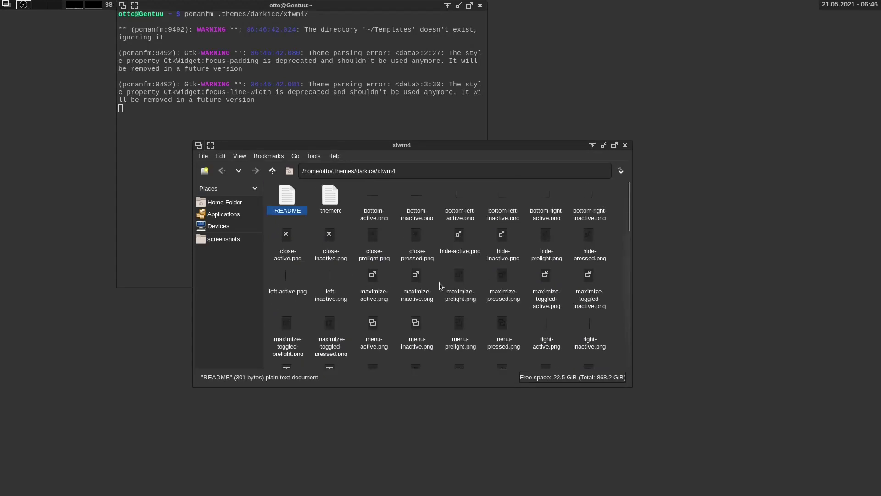
left_click(334, 201)
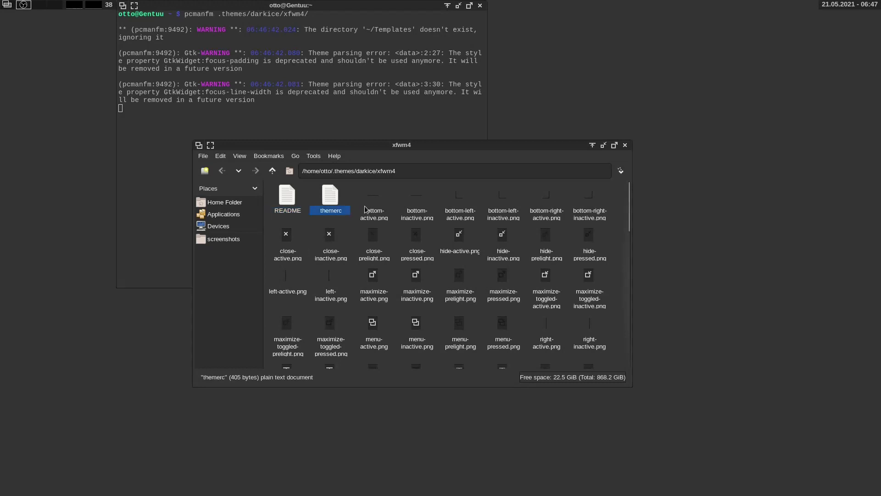
double_click(333, 200)
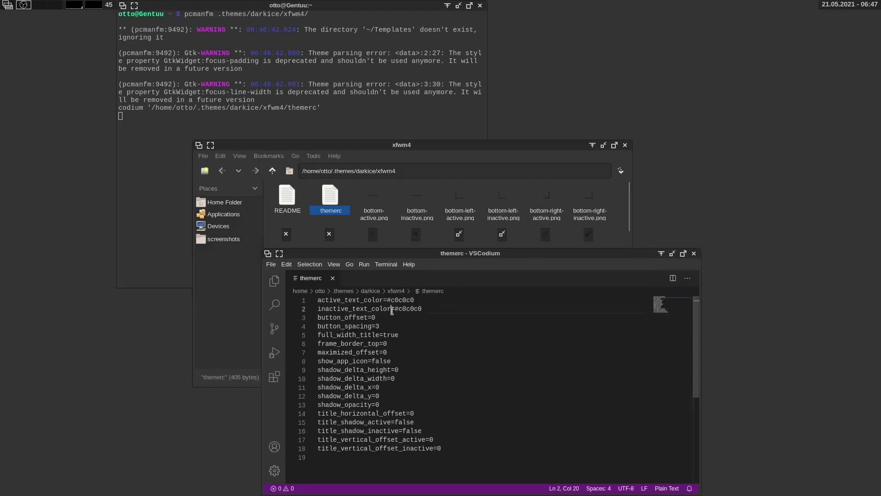
left_click(415, 303)
key("Down")
key("Down")
key("Down")
key("Down")
key("Down")
key("Down")
key("Down")
key("Down")
key("Down")
key("Down")
key("Down")
left_click(694, 254)
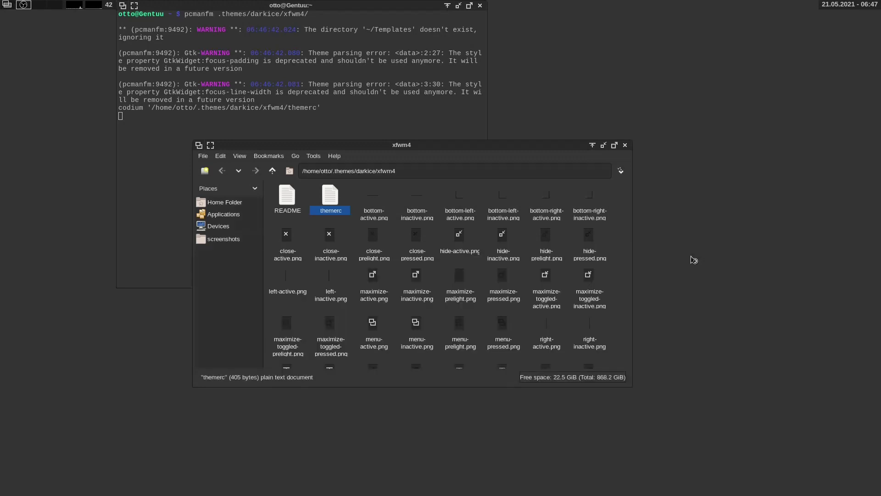
Move the file manager up and right and inspect the bottom-* border images, ending on bottom-active.png.
left_click_drag(403, 146, 463, 110)
scroll(613, 180, "down", 10)
scroll(597, 209, "up", 10)
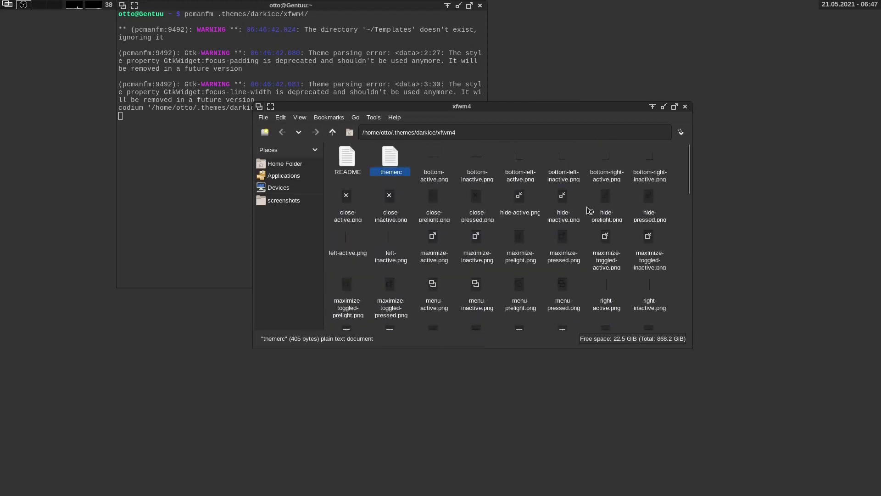
left_click(438, 167)
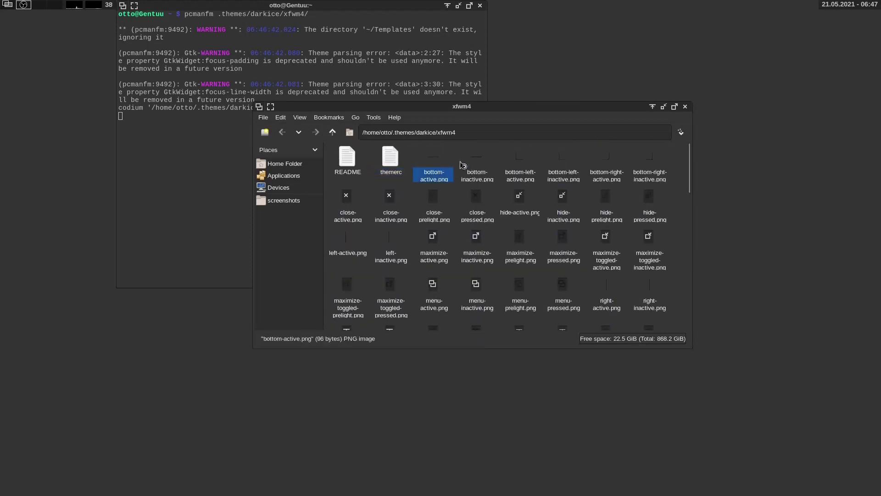
left_click(528, 161)
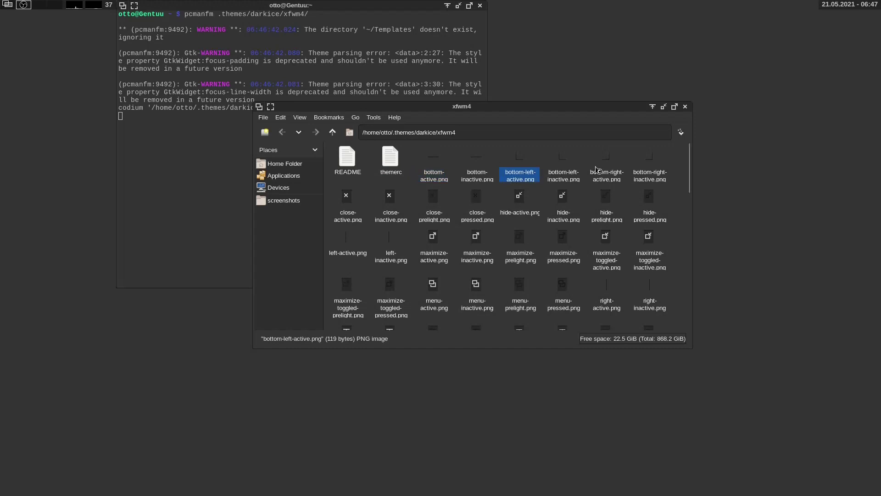
left_click(572, 168)
left_click(616, 166)
left_click(649, 167)
left_click(485, 170)
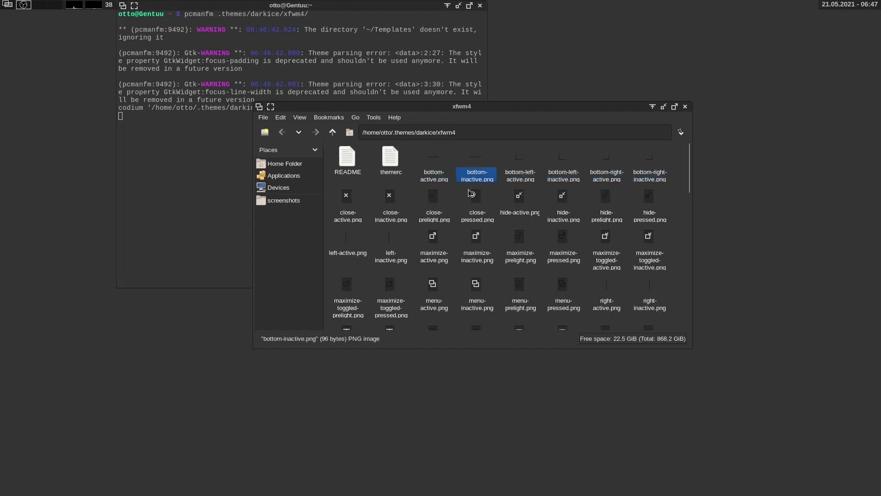
left_click(438, 170)
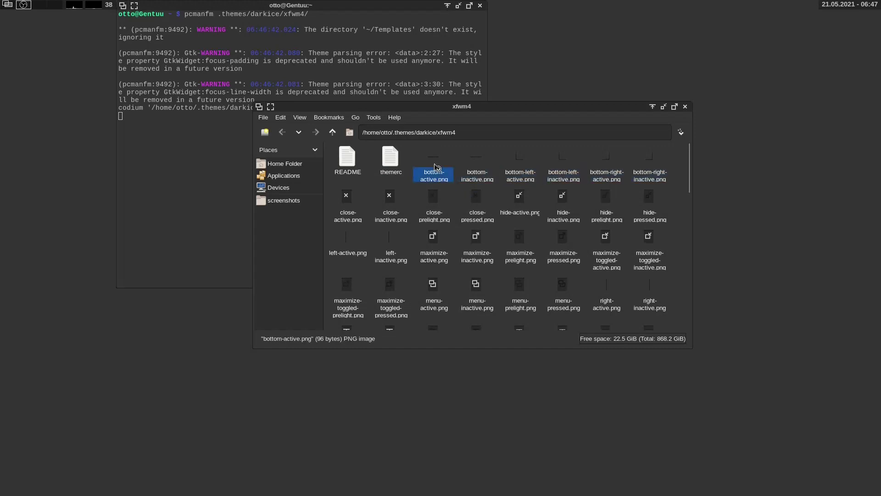
Compare close-active, close-inactive, close-prelight and close-pressed PNGs, reading their sizes.
left_click(389, 198)
left_click(352, 196)
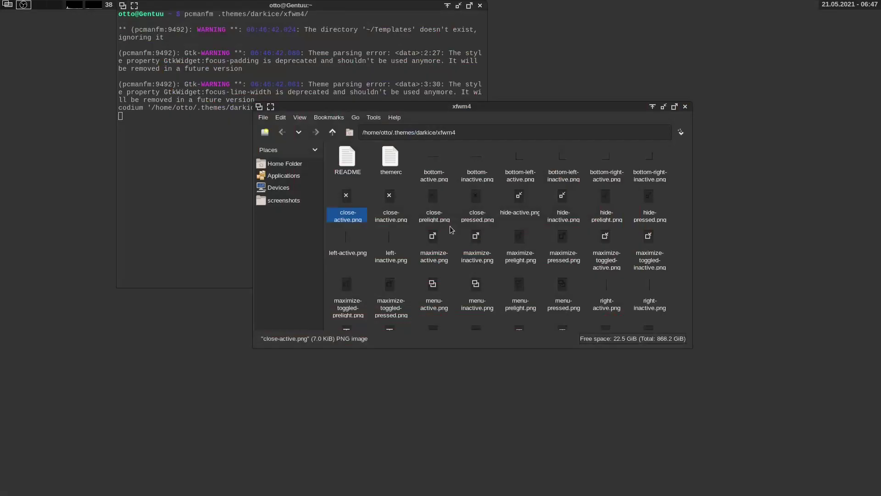
left_click(396, 201)
left_click(446, 203)
left_click(434, 200)
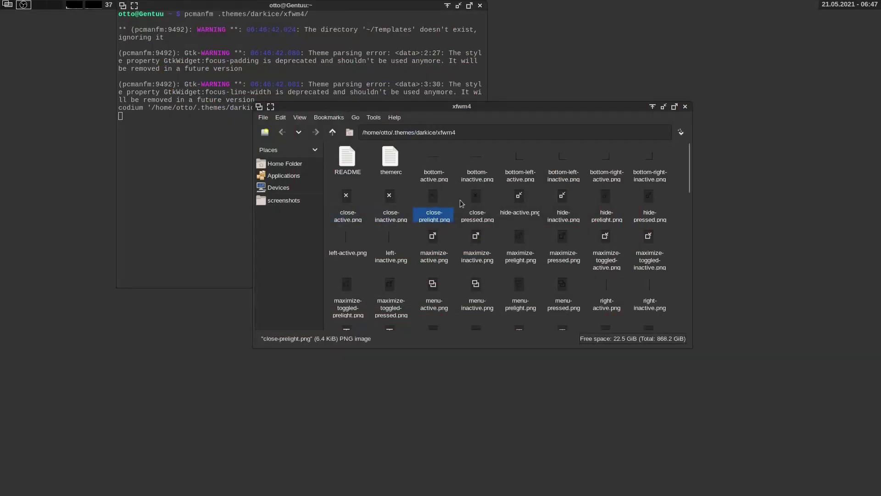
left_click(485, 203)
left_click(437, 202)
left_click(351, 197)
left_click(387, 200)
left_click(350, 197)
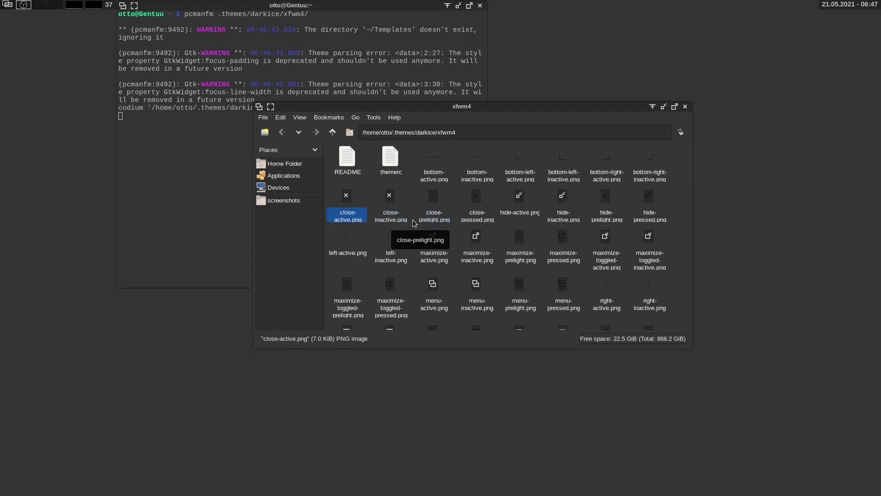
left_click(392, 202)
left_click(349, 203)
left_click(382, 197)
left_click(354, 194)
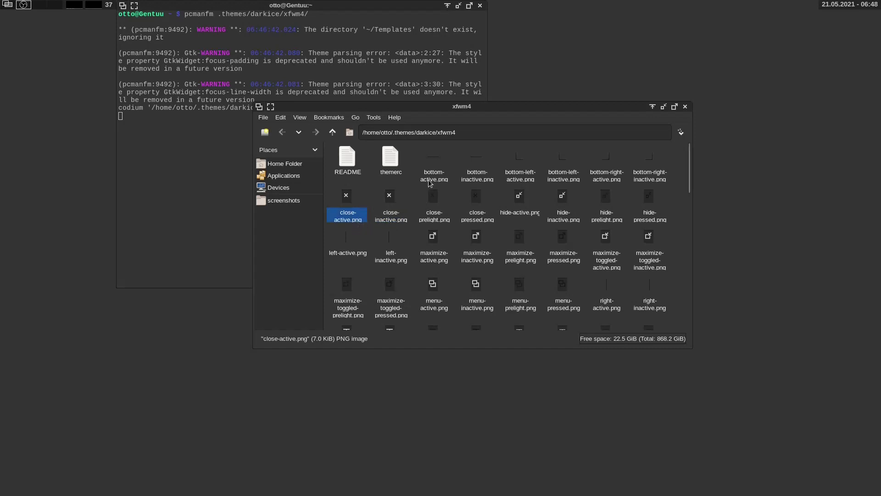
left_click(434, 195)
left_click(476, 202)
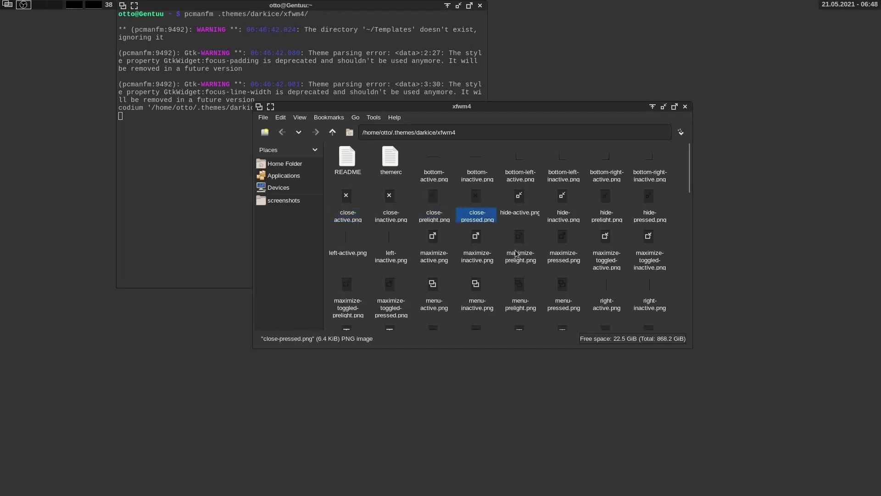
left_click(437, 194)
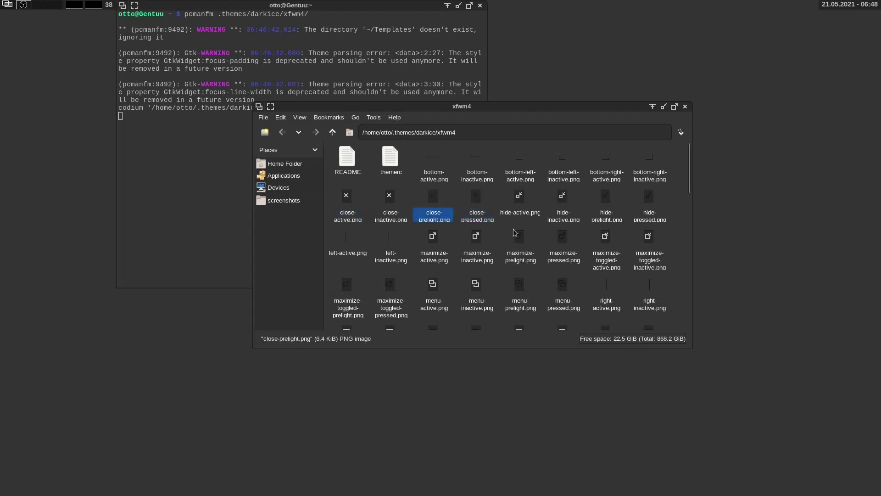
left_click(472, 199)
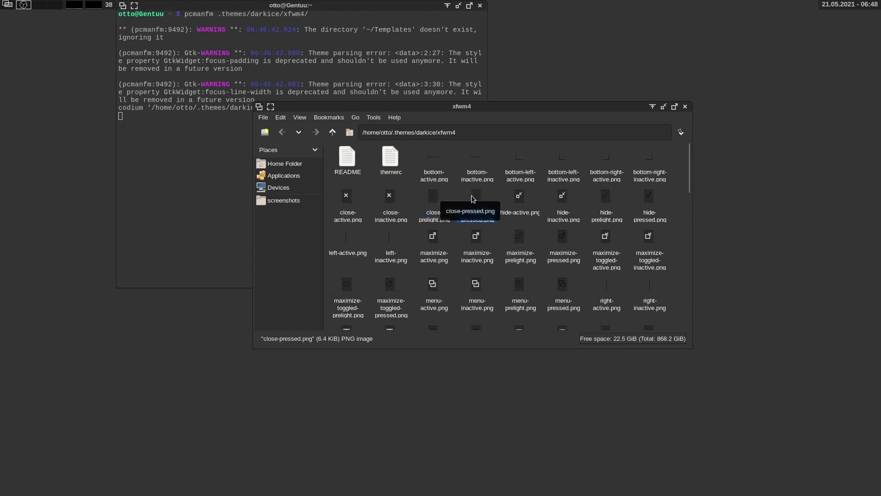
Inspect hide-inactive.png and hide-prelight.png, recheck close-pressed.png, then clear the selection.
left_click(521, 201)
left_click(561, 197)
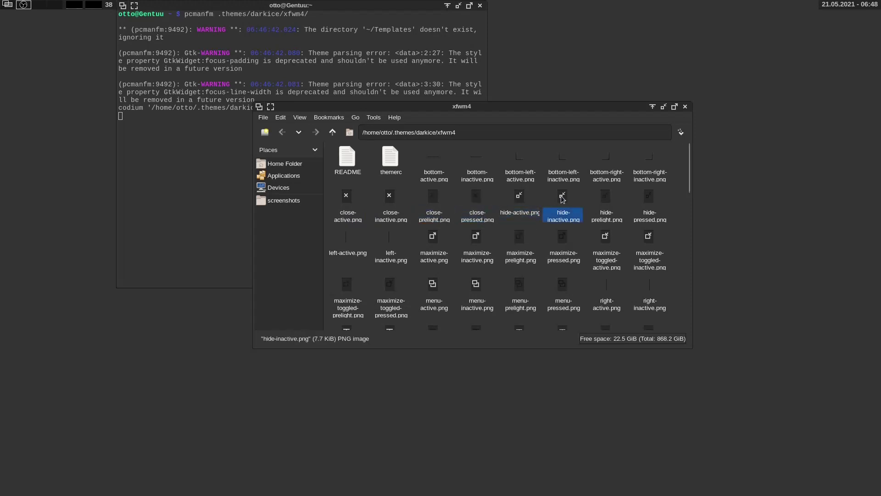
left_click(604, 201)
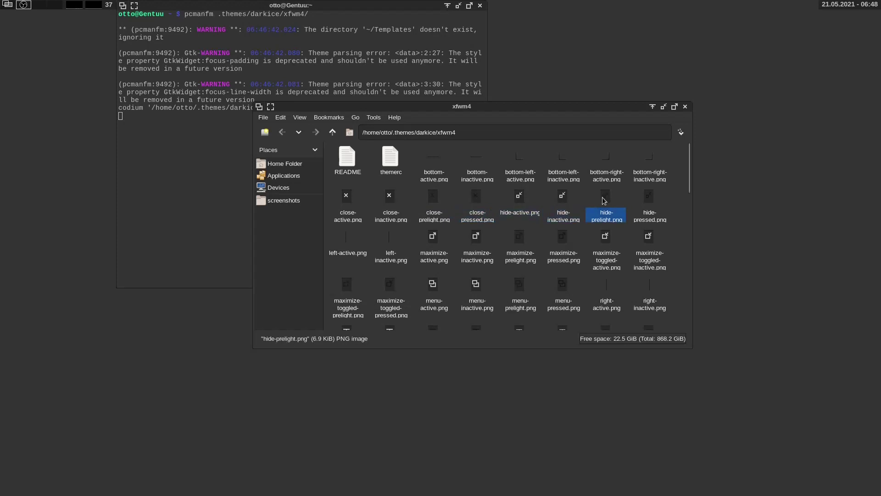
left_click(562, 201)
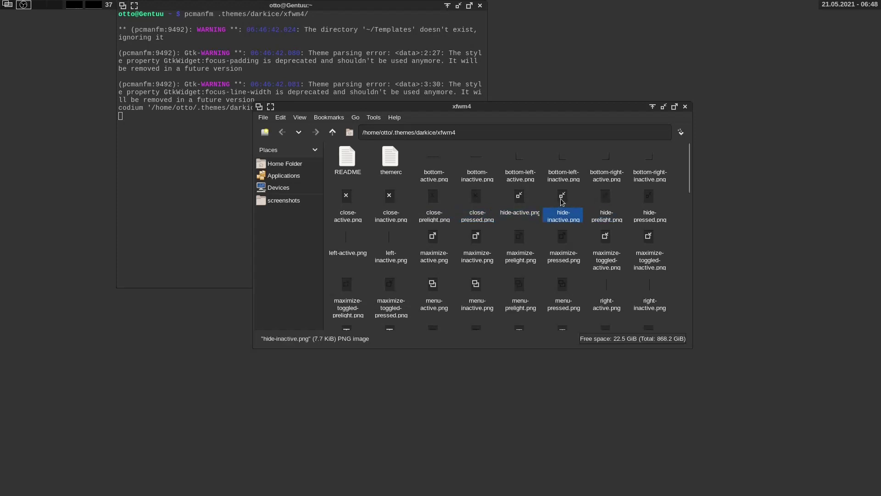
left_click(479, 197)
left_click(406, 199)
left_click(429, 200)
left_click(462, 205)
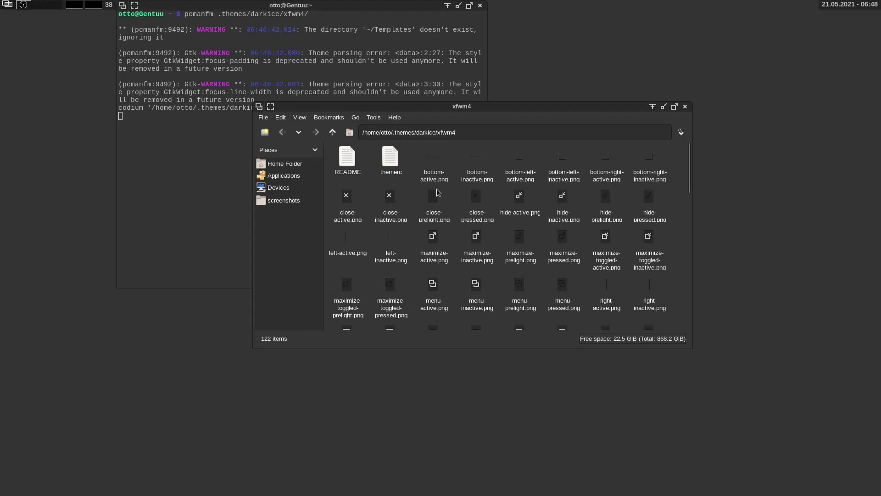
In a new terminal, run pcmanfm .icewm/themes/darkice and peek into its taskbar folder.
key("ctrl+alt+t")
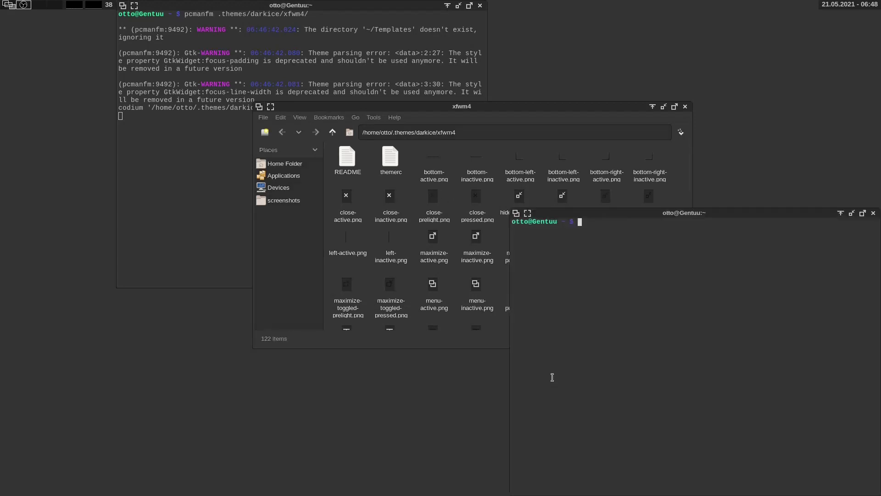
type("pcmanfm .icewm/themes/darkice")
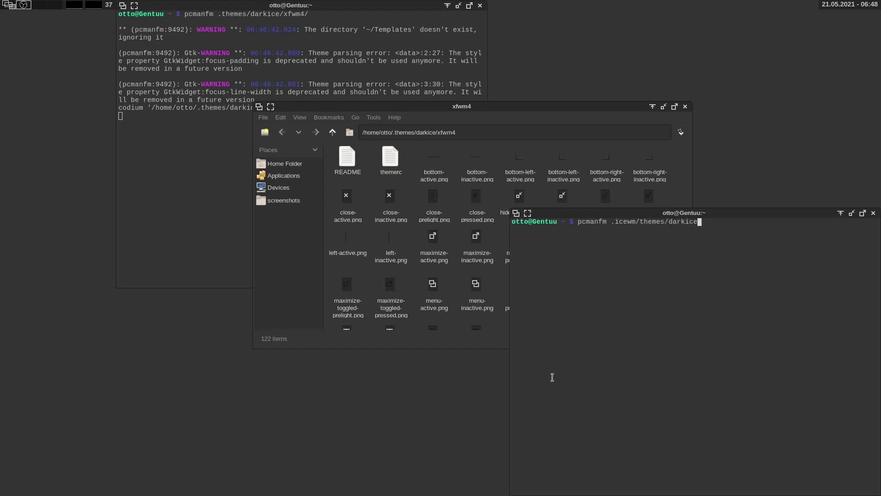
key("Return")
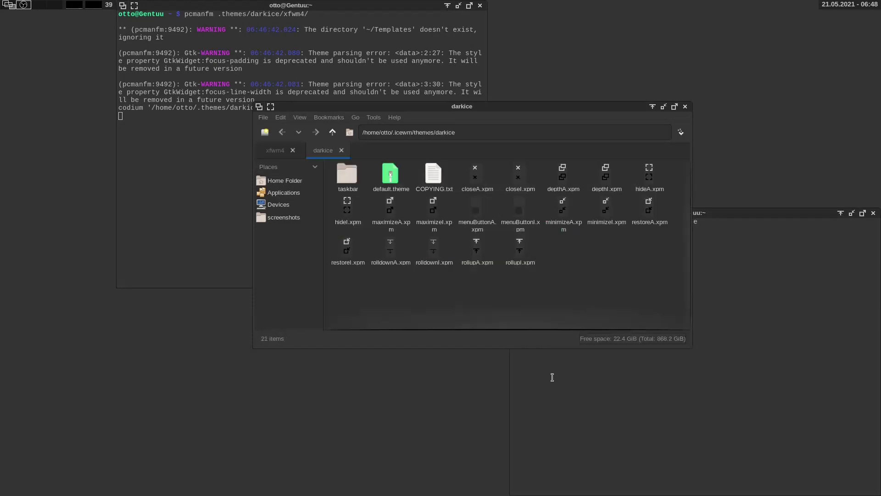
double_click(348, 177)
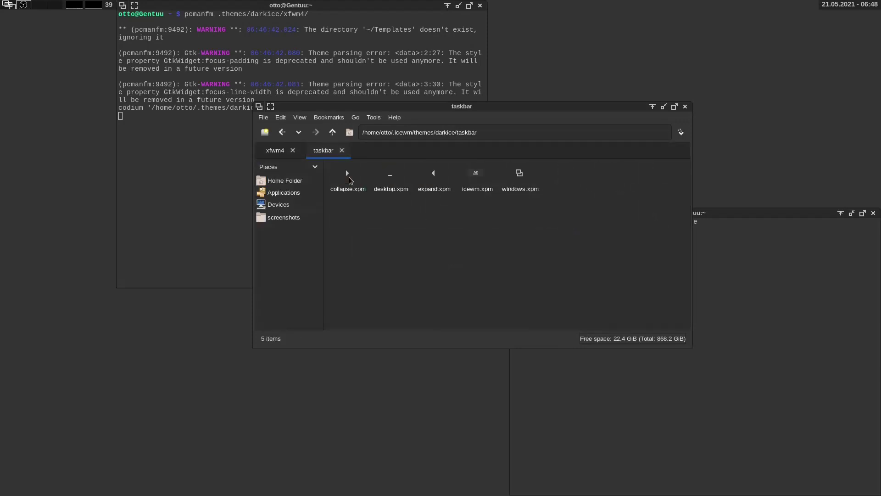
left_click(332, 132)
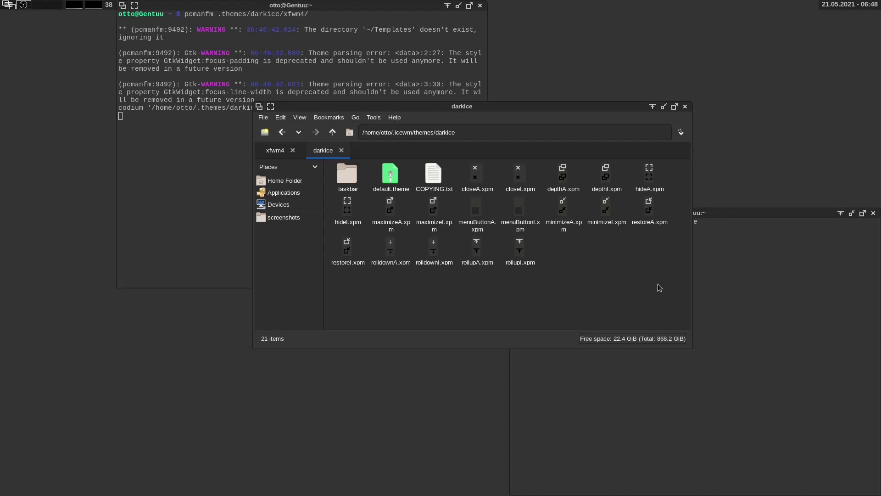
Inspect default.theme, closeA.xpm and closeI.xpm, then close the IceWM darkice tab.
left_click_drag(658, 281, 586, 247)
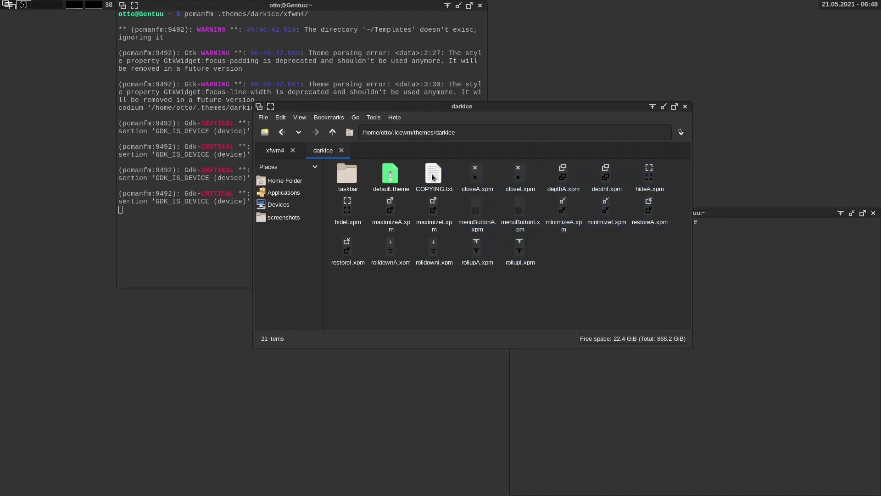
left_click(393, 176)
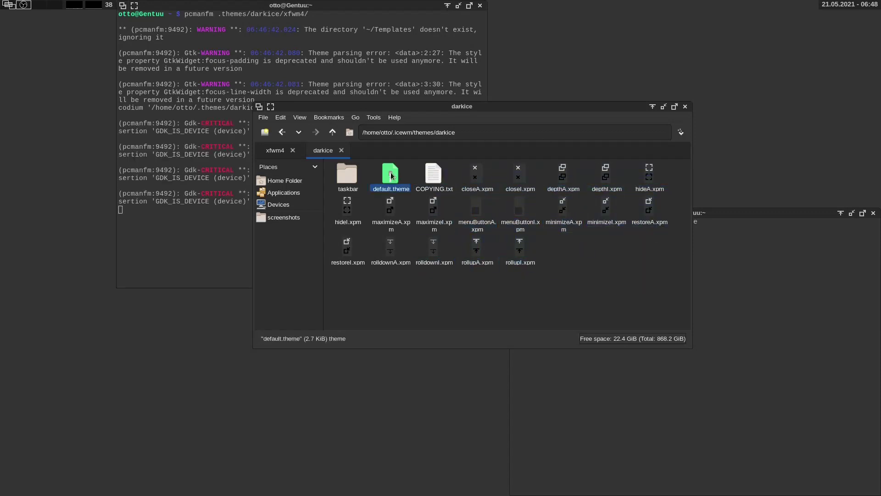
left_click(479, 178)
left_click(524, 181)
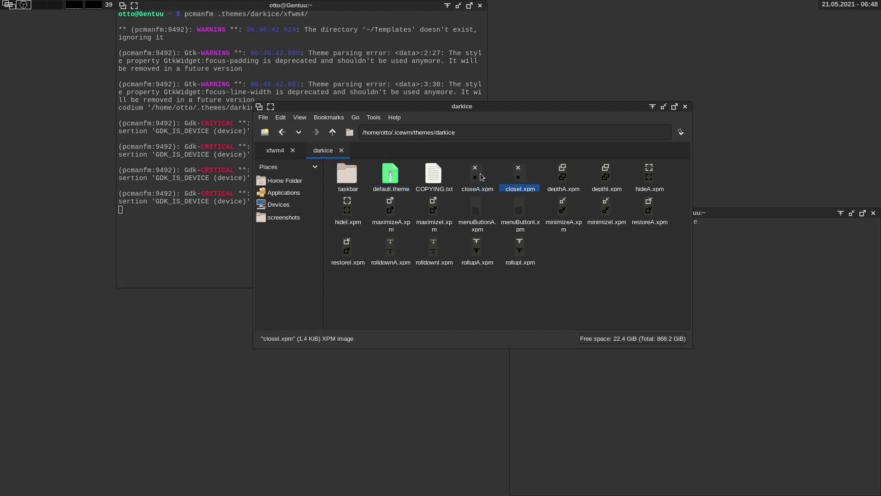
left_click(479, 174)
left_click(520, 180)
left_click(486, 180)
left_click(518, 181)
left_click(342, 151)
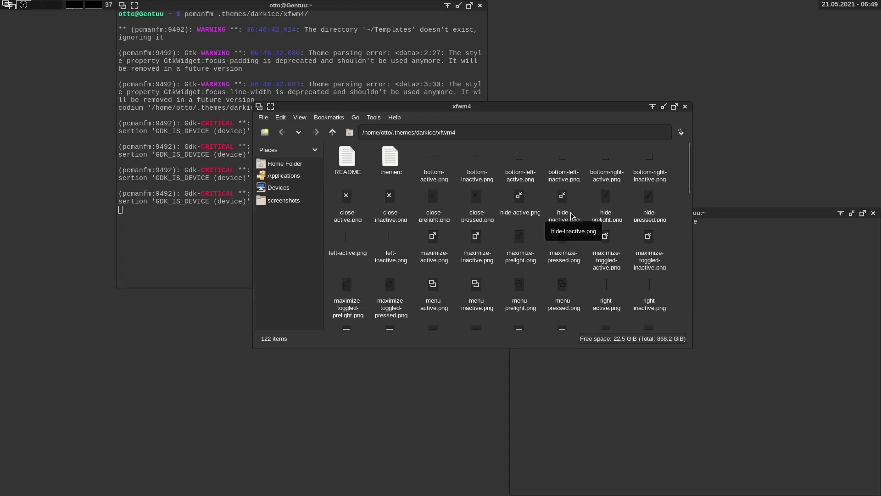
Check the sizes of bottom-inactive.xpm, close-pressed.xpm, close-active.xpm and bottom-active.xpm.
scroll(573, 216, "down", 2)
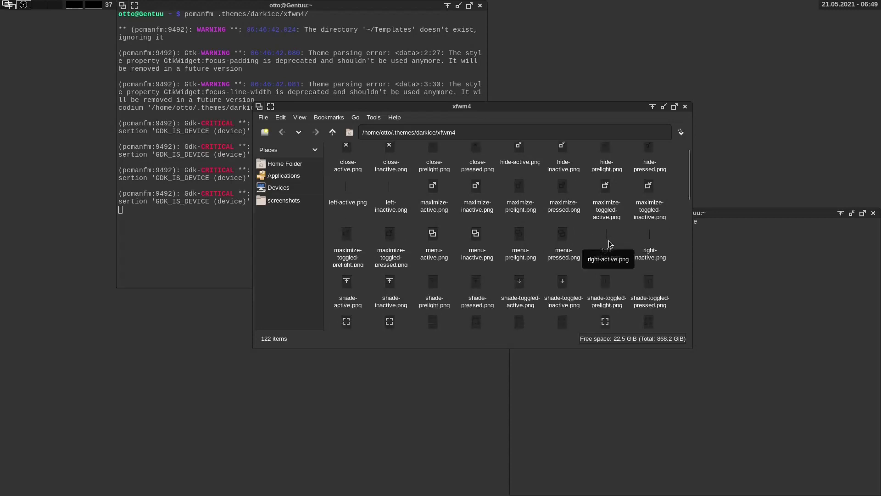
scroll(606, 252, "down", 3)
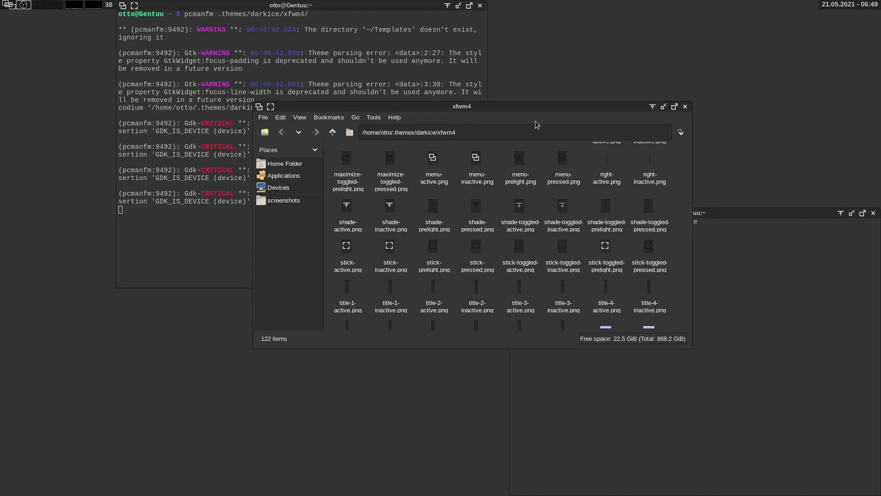
scroll(548, 264, "down", 5)
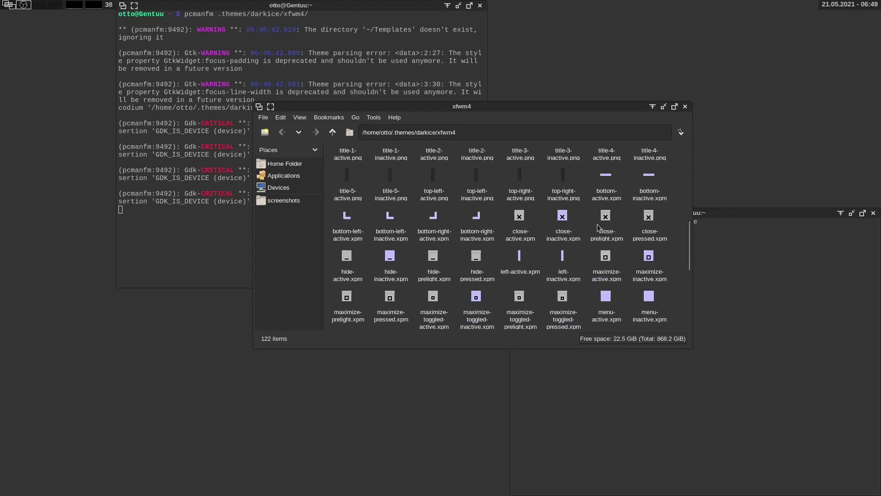
left_click(608, 177)
left_click(644, 180)
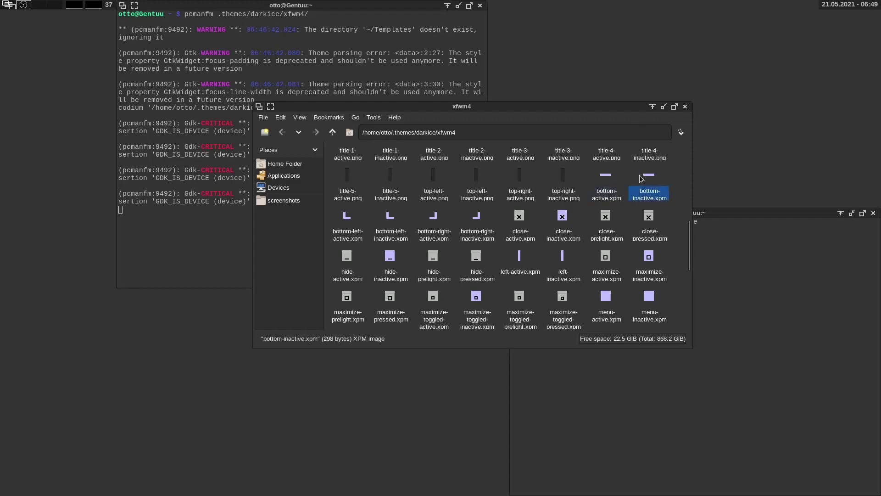
scroll(645, 186, "down", 5)
scroll(606, 300, "up", 5)
left_click(649, 217)
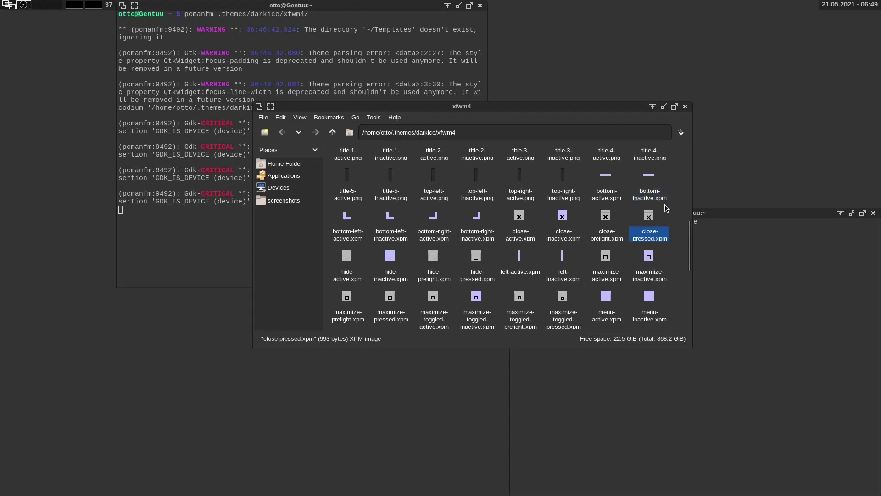
left_click(519, 223)
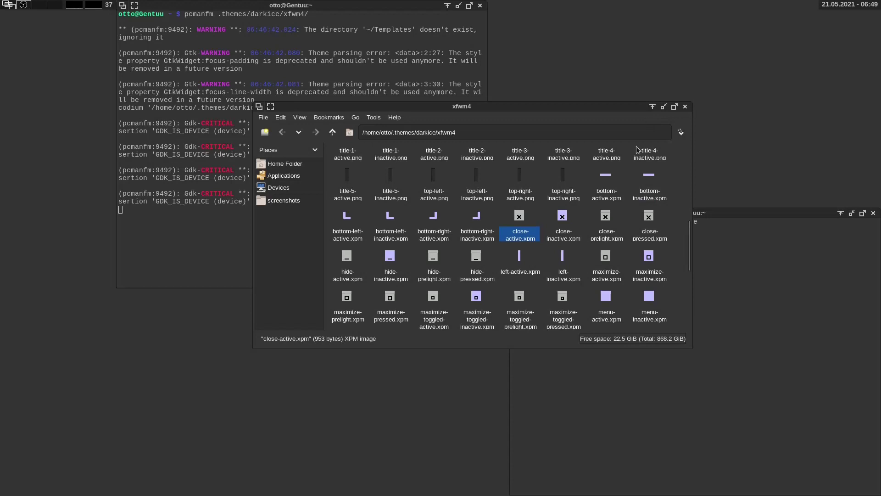
left_click(603, 183)
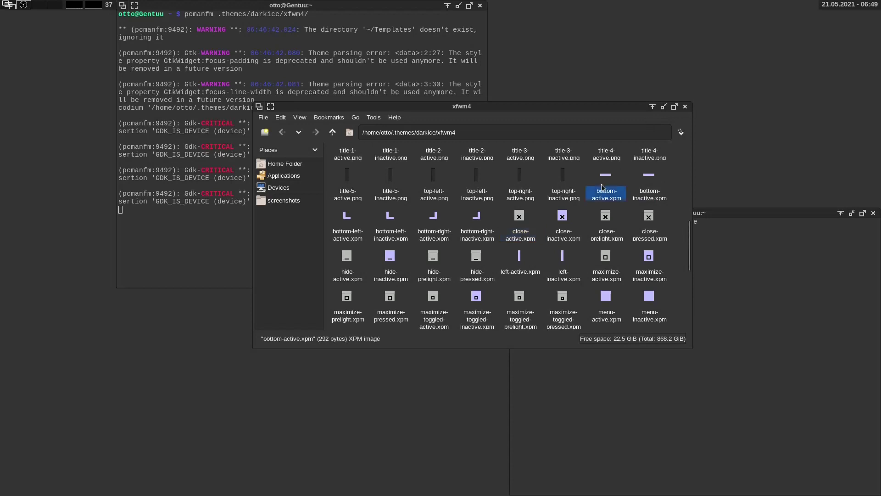
Move the file manager window down-left so both terminals are uncovered.
scroll(654, 196, "down", 3)
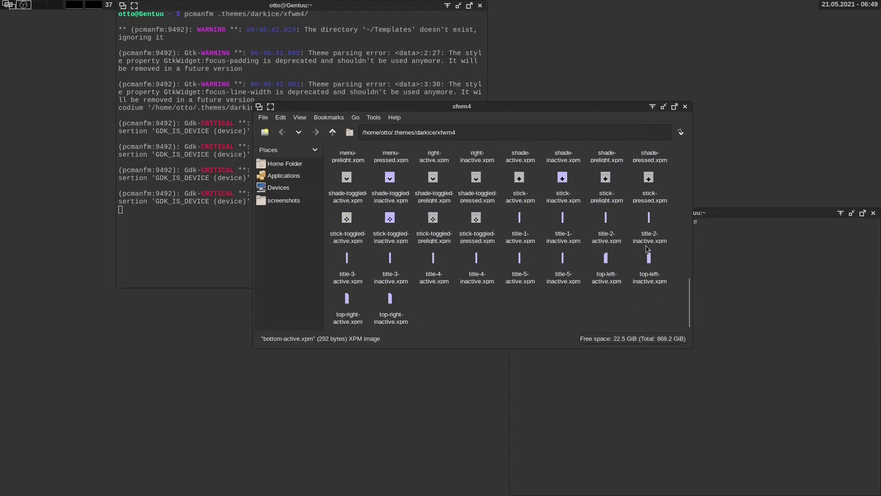
scroll(649, 278, "up", 4)
scroll(650, 278, "up", 3)
scroll(625, 251, "down", 6)
scroll(623, 248, "up", 3)
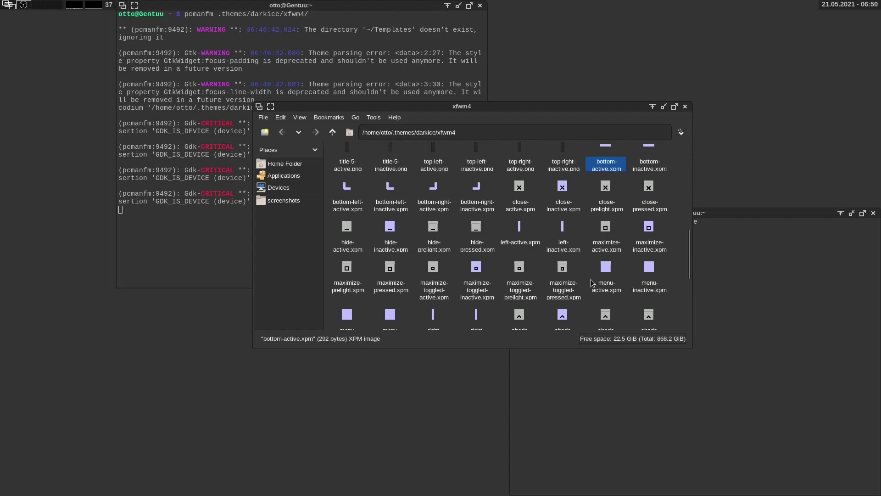
scroll(593, 283, "down", 5)
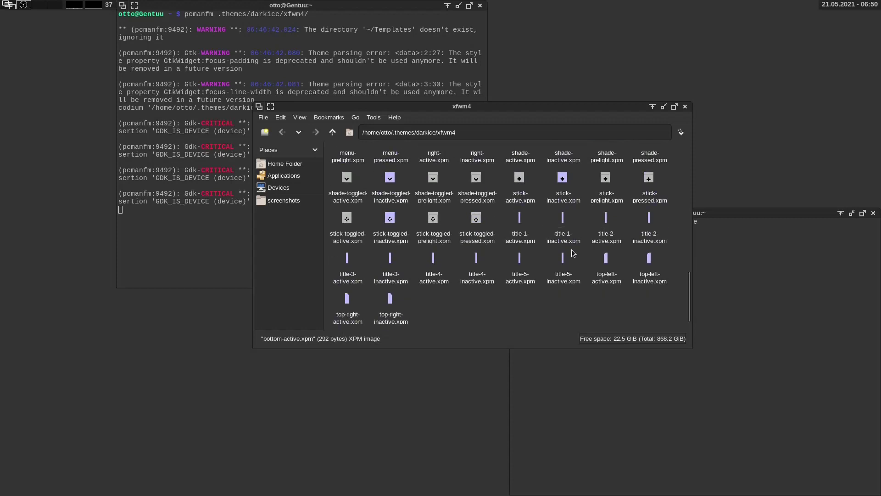
scroll(566, 257, "up", 6)
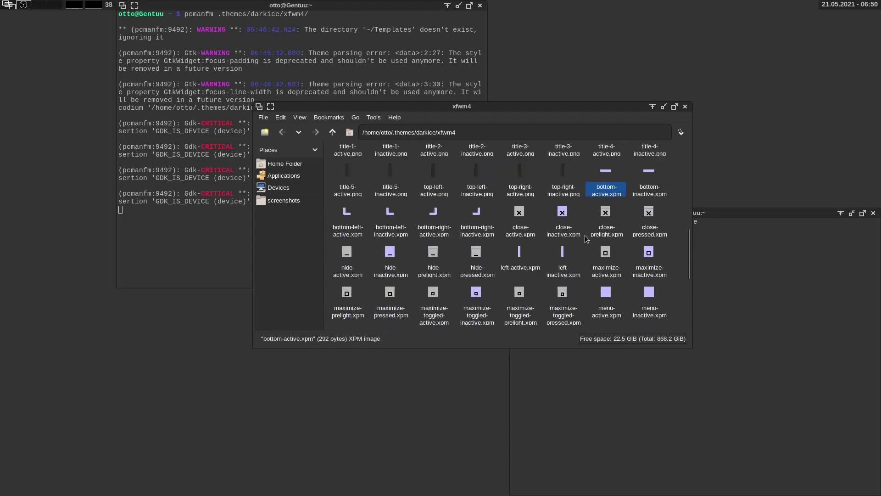
scroll(588, 236, "up", 5)
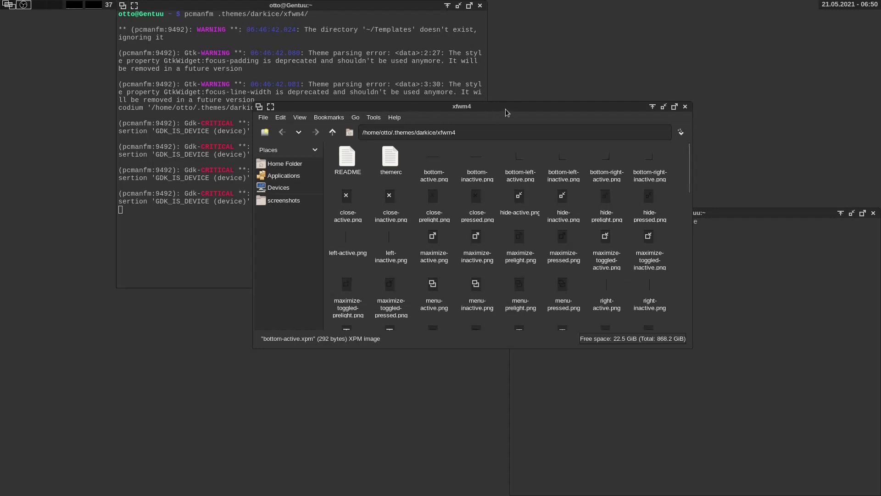
left_click_drag(506, 109, 316, 181)
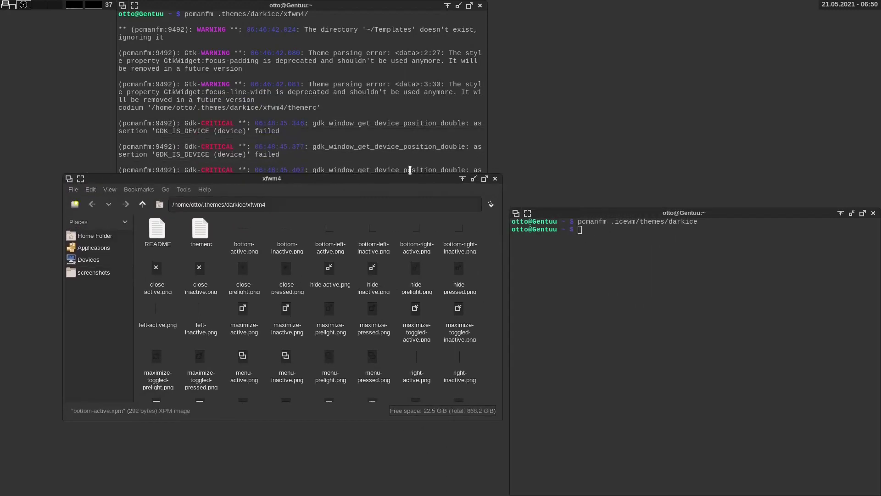
left_click_drag(394, 177, 423, 138)
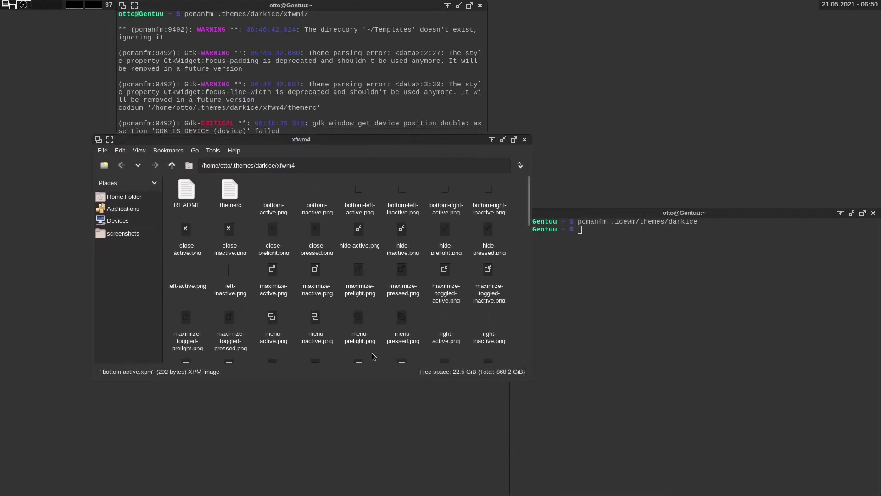
scroll(381, 355, "down", 10)
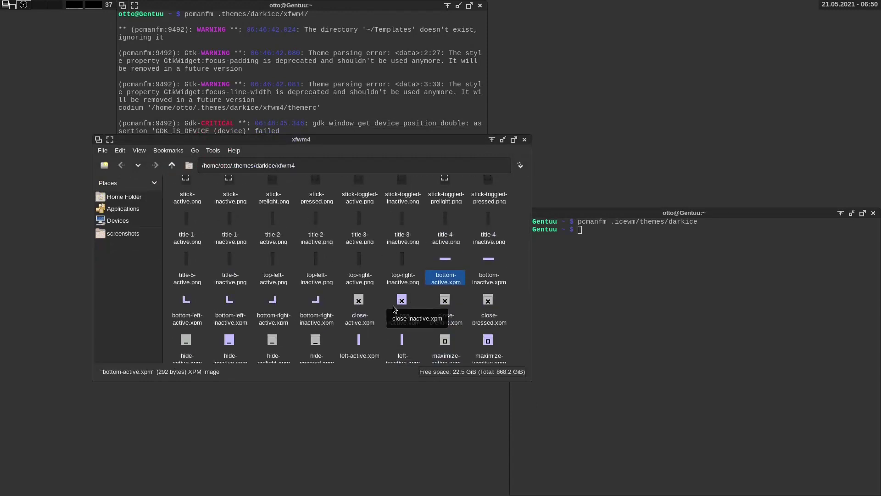
scroll(394, 309, "up", 8)
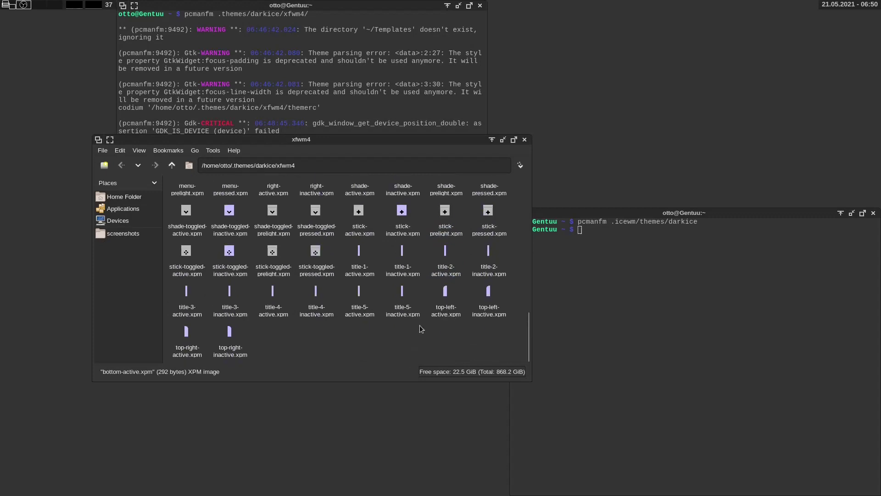
scroll(352, 334, "up", 1)
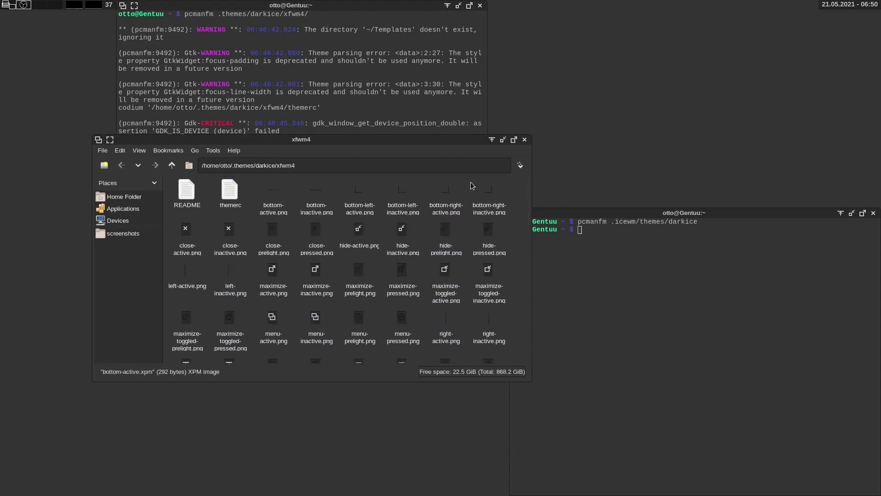
Close the file manager and extra terminals, then bring back the minimised terminal.
left_click(525, 142)
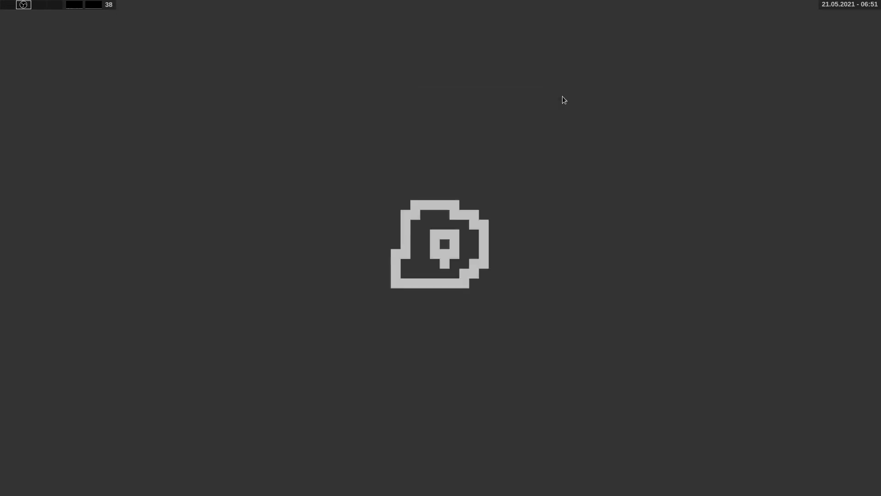
key("alt+Tab")
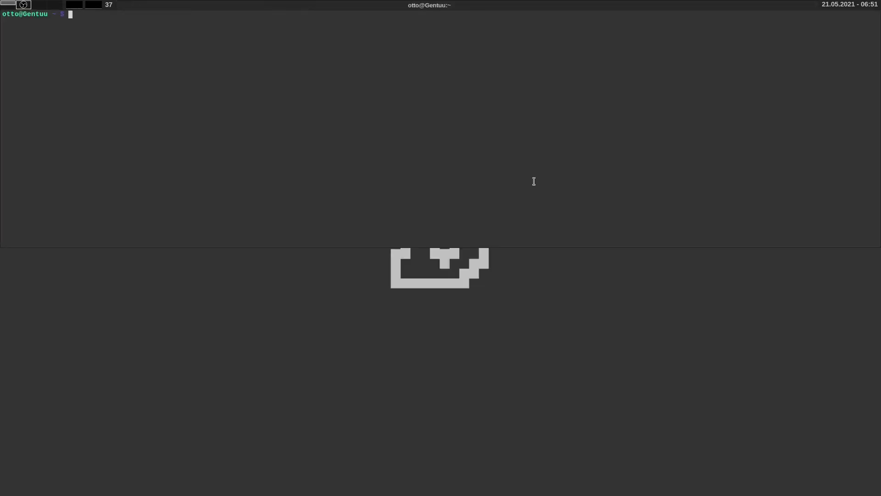
Cycle the terminal through the bottom, right and left halves and each screen quarter.
key("super+Down")
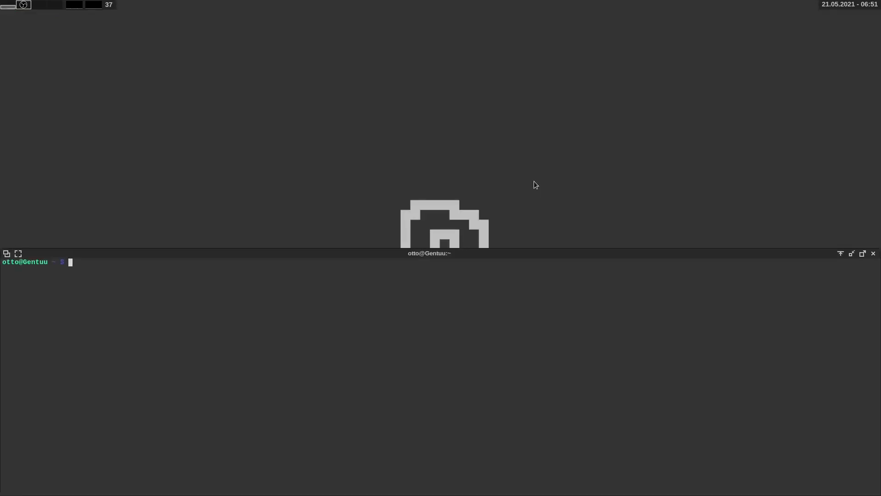
key("super+Right")
key("super+Left")
key("super+Up")
key("super+Right")
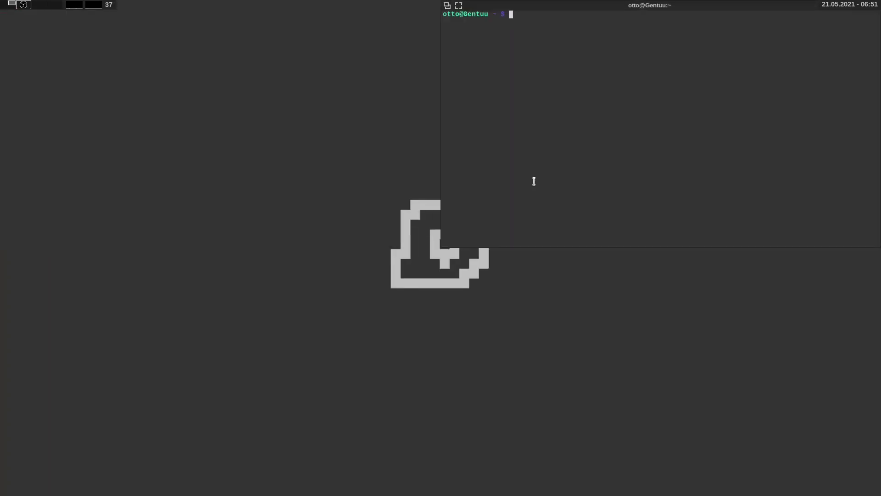
key("super+Down")
key("super+Left")
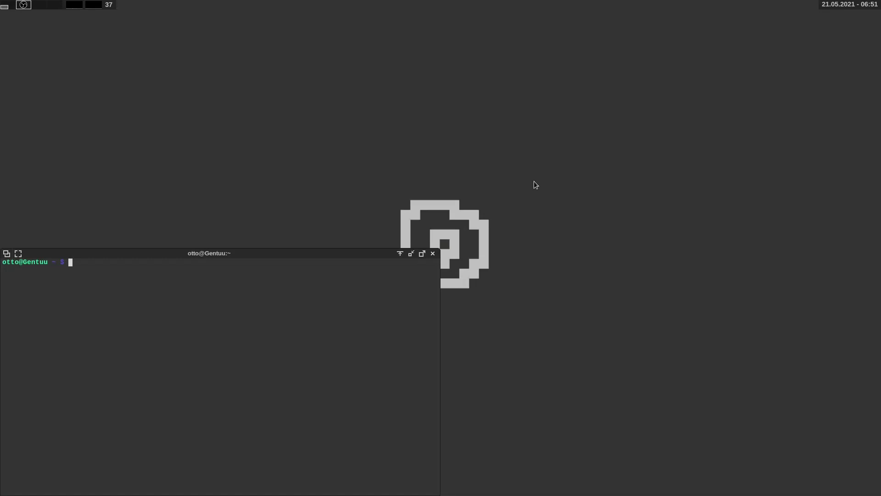
Tile the terminal to the top, top-right, bottom half, then bottom-right and bottom-left quarters.
key("super+Up")
key("super+Right")
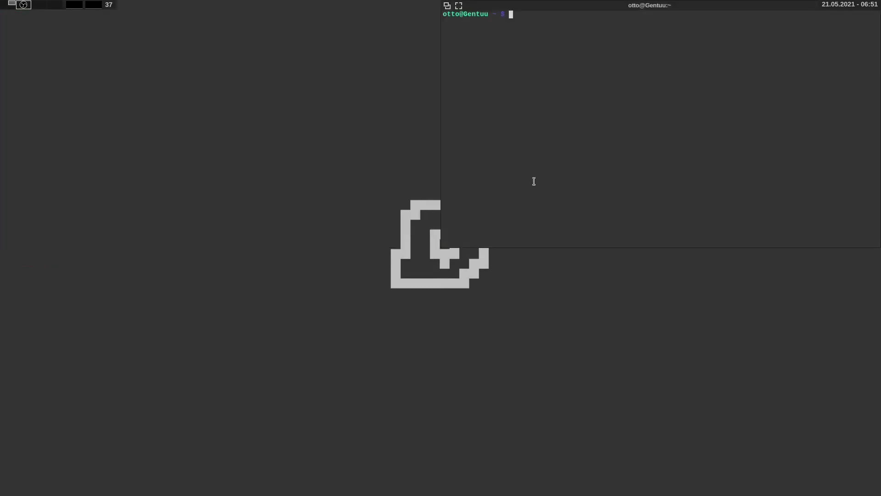
key("super+Down")
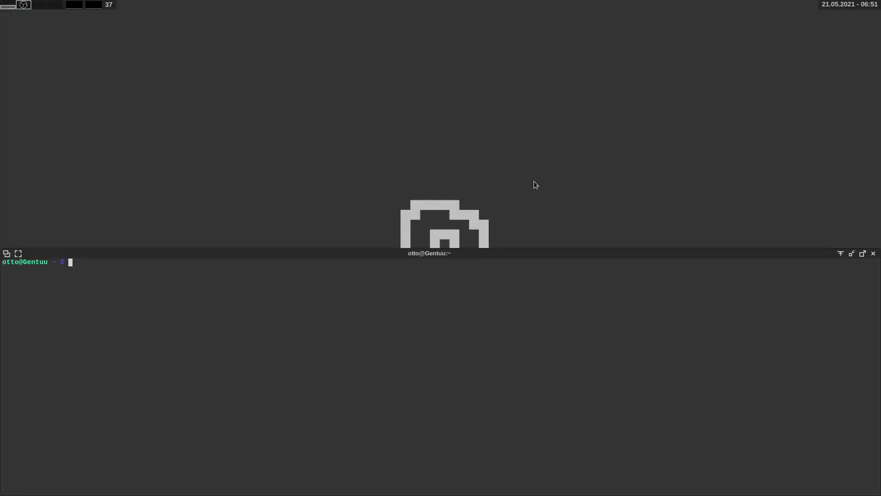
type("<")
key("super+Right")
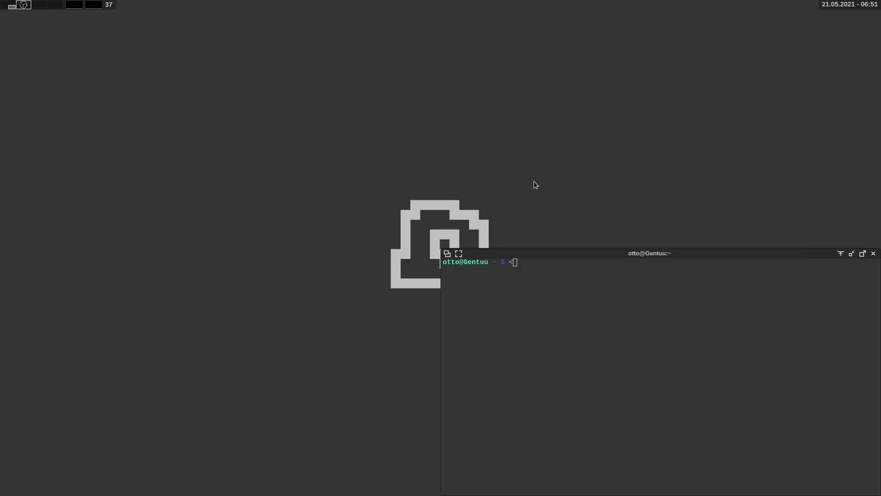
key("super+Left")
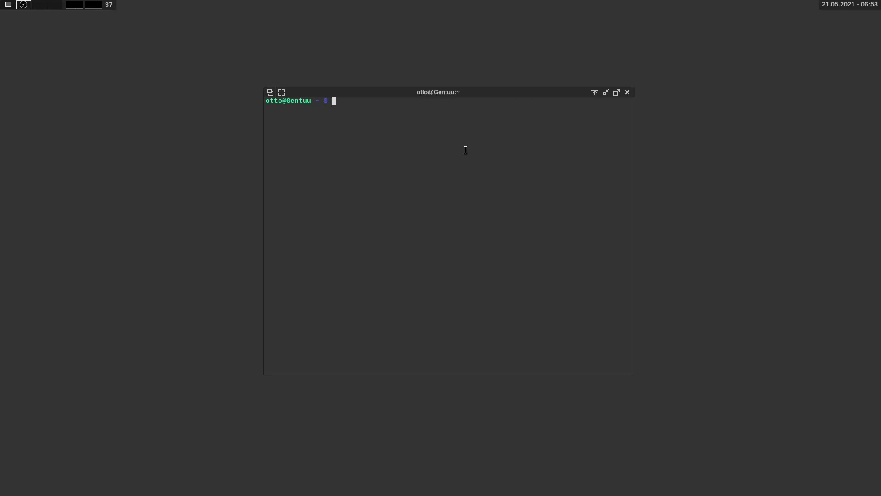
Open the rofi application launcher and dismiss it again.
key("super")
key("Escape")
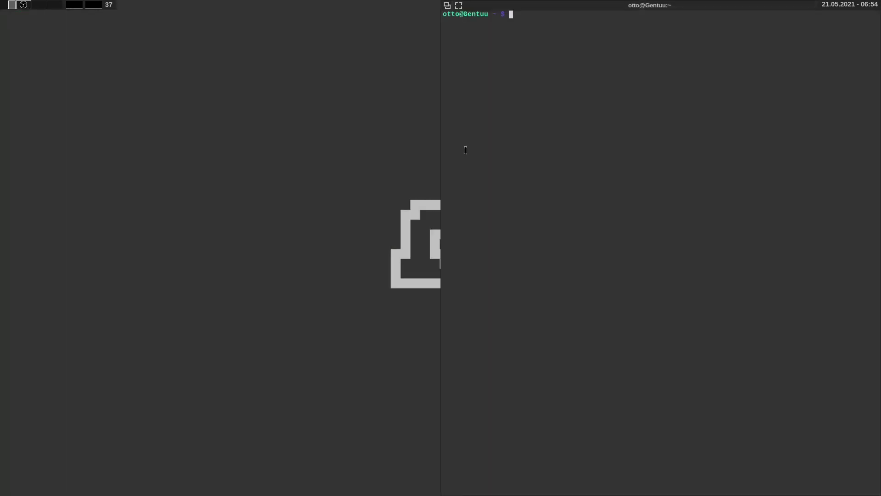
Move the terminal through top-right quarter, left half, full screen and bottom-half tiles.
key("super+Up")
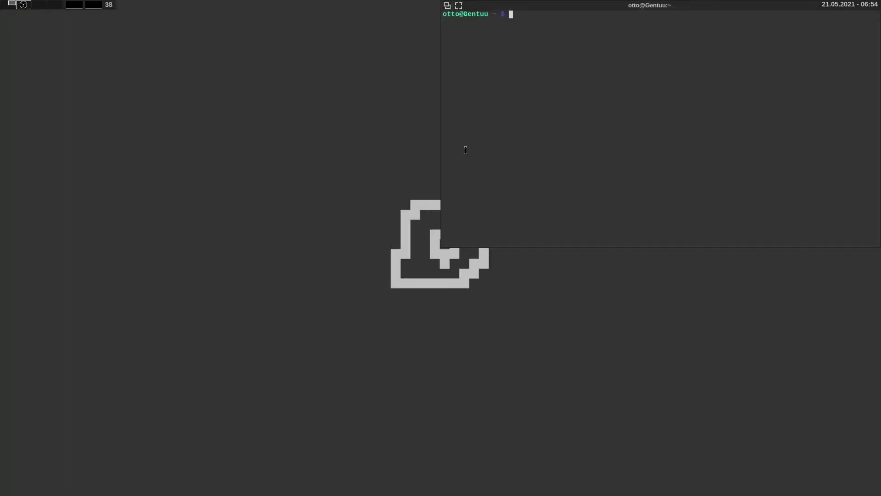
key("super+Left")
key("super+Right")
key("super+Left")
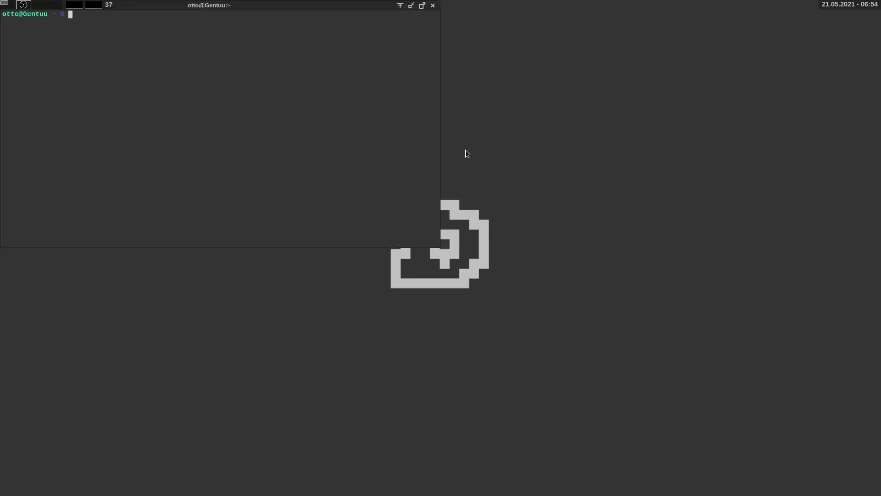
key("super+Up")
key("super+Right")
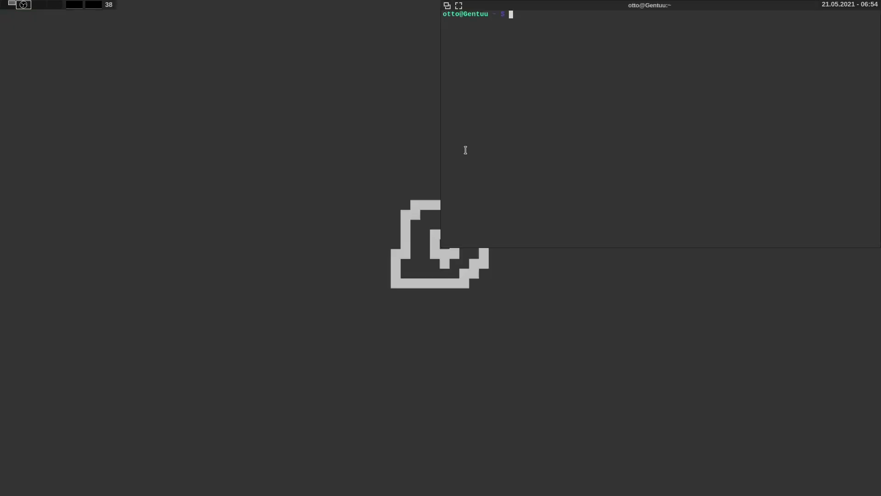
key("super+Down")
Cycle the terminal through the bottom-right, bottom-left and top-left quarters until it floats untiled.
key("super+Right")
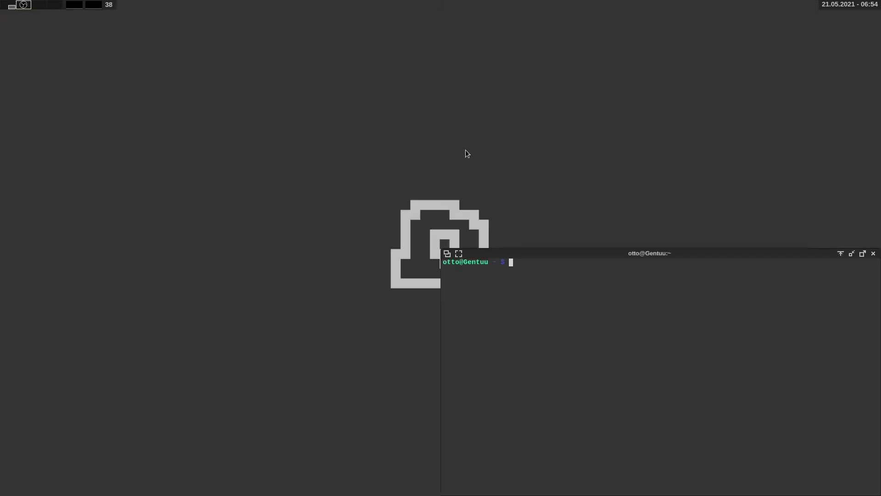
key("super+Left")
key("super+Up")
key("super+Left")
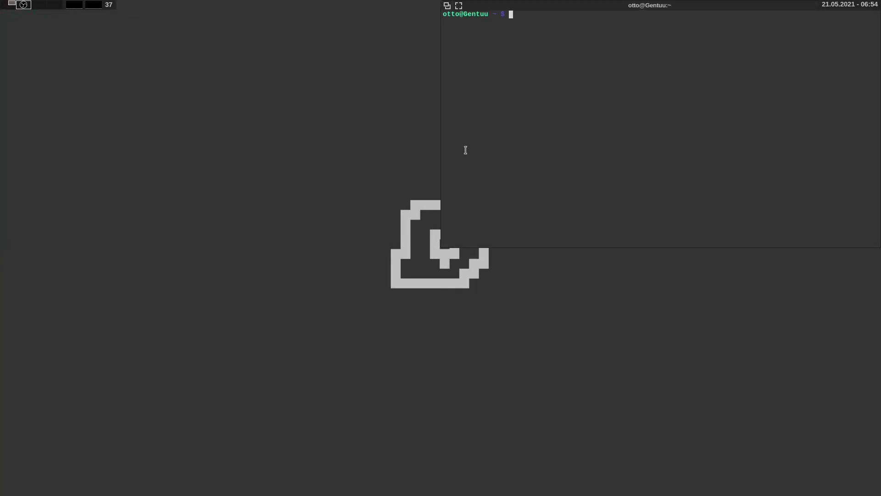
key("super+Down")
key("super+Left")
key("super+Up")
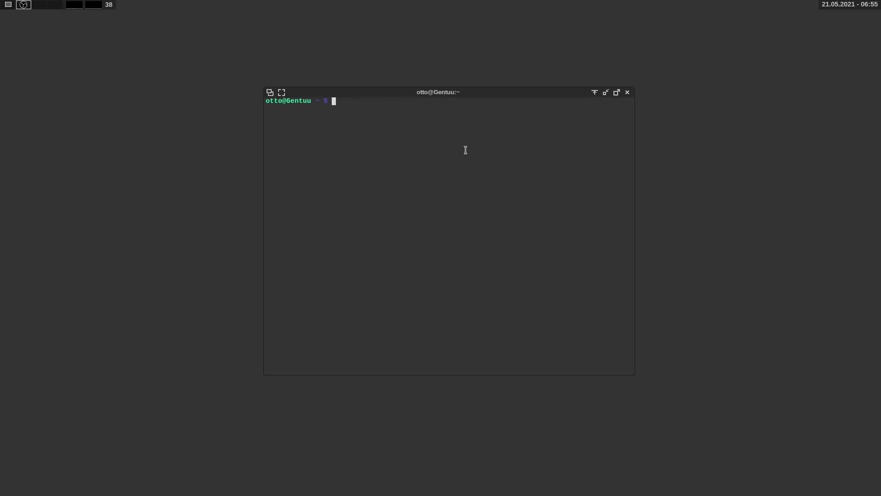
key("super+Up")
key("super+Right")
type(".xp")
key("ctrl+u")
type("nano .xp")
key("Tab")
key("Return")
key("Down")
key("Down")
key("Up")
key("Down")
key("Right")
key("Right")
key("Right")
key("Right")
key("Right")
key("Right")
key("Left")
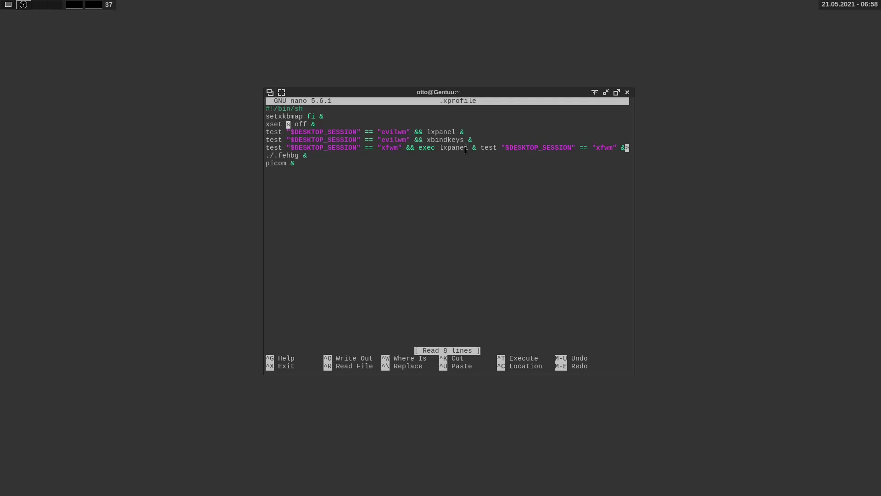
key("Right")
key("Down")
key("Down")
key("Up")
key("Down")
key("Up")
key("Down")
key("Up")
key("Down")
key("Up")
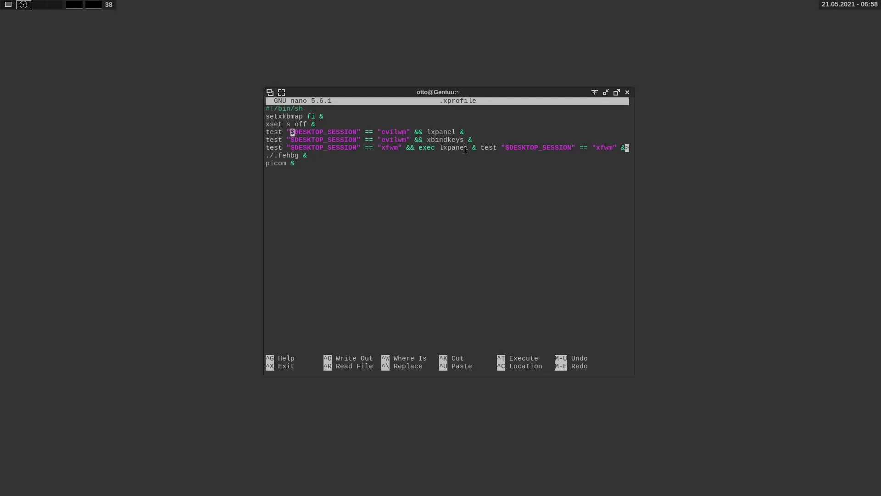
key("Right")
key("Right")
key("Right")
key("Right")
key("Right")
key("Right")
key("Right")
key("Right")
key("Right")
key("Right")
key("Right")
key("Right")
key("Right")
key("Right")
key("Right")
key("Right")
key("Right")
key("Right")
key("Right")
key("Right")
key("Left")
key("Left")
key("Left")
key("Left")
key("Left")
key("Left")
key("Left")
key("Left")
key("Left")
key("Left")
key("Right")
key("Right")
key("Right")
key("Right")
key("Right")
key("Right")
key("Right")
key("Right")
key("Right")
key("Right")
key("Right")
key("Right")
key("Right")
key("Right")
key("Right")
key("Right")
key("Down")
key("Right")
key("Right")
key("Right")
key("Right")
key("Right")
key("Right")
key("Down")
key("Left")
key("Left")
key("Left")
key("Left")
key("Left")
key("Left")
key("Left")
key("Left")
key("Left")
key("Left")
key("Left")
key("Left")
key("Left")
key("Left")
key("Left")
key("Left")
key("Left")
key("Left")
key("Left")
key("Left")
key("Left")
key("Left")
key("Right")
key("Right")
key("Right")
key("Right")
key("Right")
key("Right")
key("Right")
key("Right")
key("Right")
key("Right")
key("Right")
key("Right")
key("Right")
key("Right")
key("Right")
key("Right")
key("Right")
key("Right")
key("Right")
key("Right")
key("Right")
key("Right")
key("Right")
key("Right")
key("Right")
key("Right")
key("Right")
key("Right")
key("Right")
key("Right")
key("Right")
key("Right")
key("Right")
key("Left")
key("Left")
key("Left")
key("Left")
key("Left")
key("Left")
key("Left")
key("Left")
key("Left")
key("Right")
key("Right")
key("Delete")
key("Right")
key("Right")
key("Right")
key("Right")
key("Right")
key("Right")
key("Right")
key("Right")
key("Right")
key("Right")
key("Right")
key("Right")
key("Right")
key("Right")
key("Right")
key("Right")
key("Right")
key("Right")
key("Right")
key("Right")
key("Right")
key("Right")
key("Right")
key("Right")
key("Right")
key("Right")
key("Right")
key("Right")
key("Right")
key("Right")
key("Right")
key("Right")
key("Right")
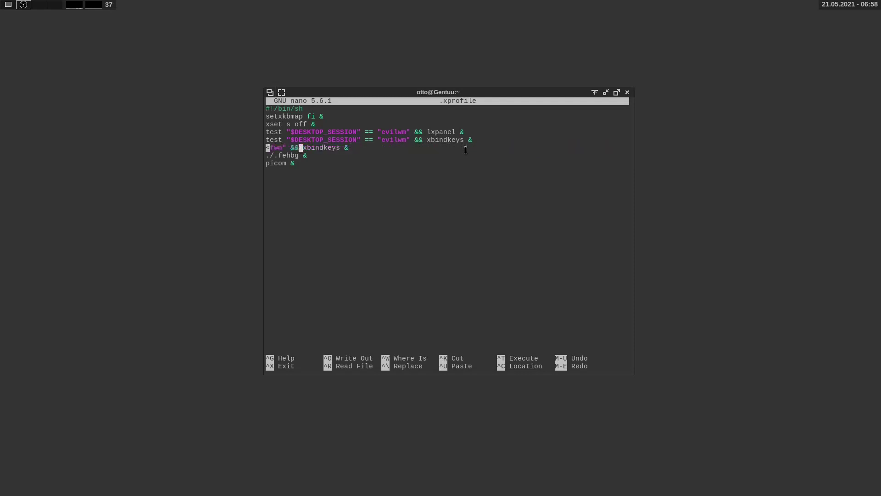
key("Left")
key("Left")
key("Left")
key("Left")
key("Left")
key("Left")
key("Left")
key("Left")
key("Left")
key("Left")
key("Left")
key("Left")
key("Left")
key("Left")
key("Left")
key("Left")
key("Left")
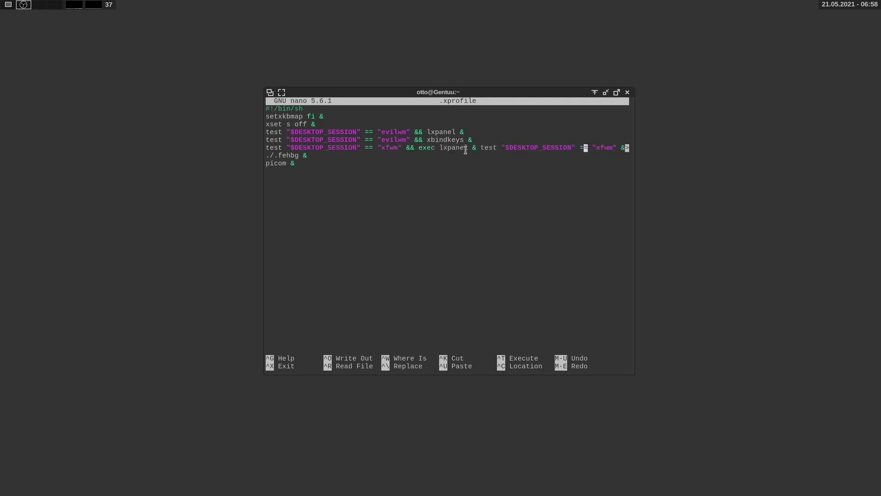
key("Left")
key("Left")
key("Left")
key("Left")
key("Left")
key("Left")
key("Left")
key("Left")
key("Right")
key("Right")
key("Right")
key("Right")
key("Right")
key("Right")
key("Right")
key("Right")
key("Right")
key("Right")
key("Right")
key("Right")
key("Right")
key("Right")
key("Right")
key("Right")
key("Right")
key("Right")
key("Right")
key("Right")
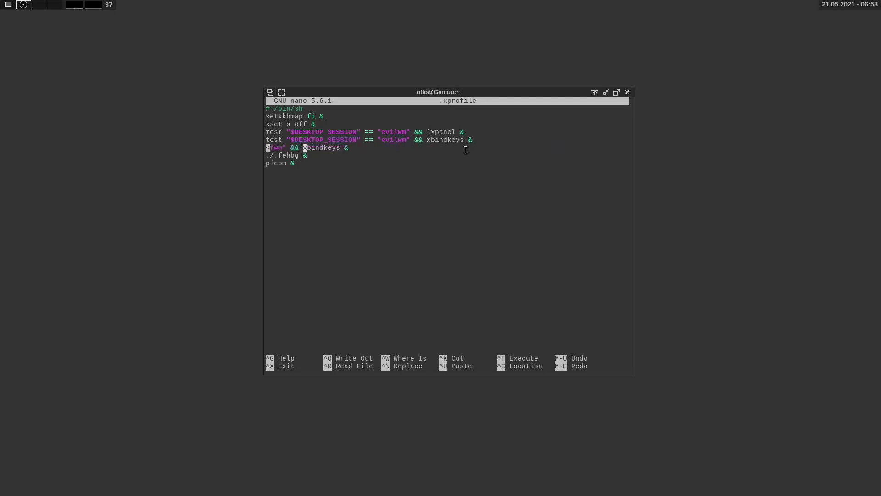
key("Right")
key("Right")
key("Right")
key("Right")
key("Left")
key("Left")
key("Left")
key("Left")
key("Left")
key("Left")
key("Left")
key("Left")
key("Left")
key("Left")
key("Left")
key("Left")
key("Left")
key("Left")
key("Left")
key("Left")
key("Left")
key("Left")
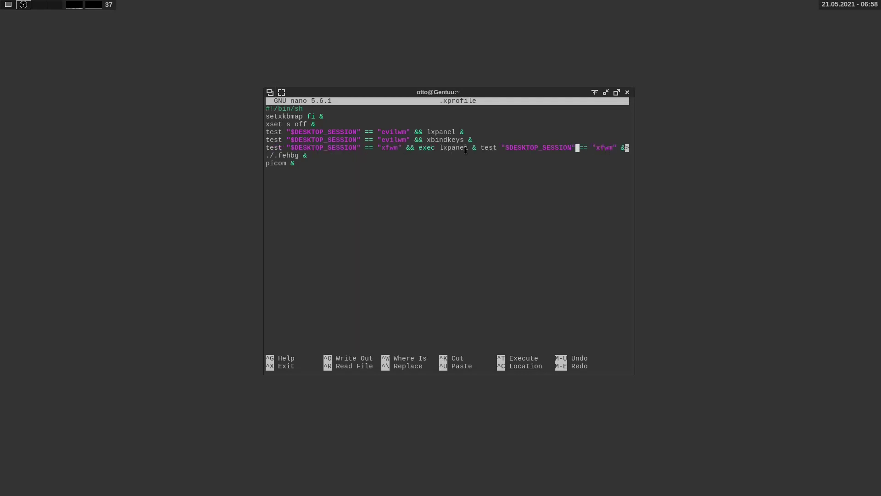
key("Right")
key("Right")
key("Right")
key("Right")
key("Right")
key("Right")
key("Right")
key("Right")
key("Right")
key("Right")
key("Right")
key("Right")
key("Right")
key("Right")
key("Right")
key("Right")
key("Right")
key("Left")
key("Left")
key("Left")
key("Left")
key("Left")
key("Left")
key("Left")
key("Left")
key("Left")
key("Left")
key("Left")
key("Left")
key("Left")
key("Left")
key("Left")
key("Down")
key("Down")
key("Up")
key("Down")
key("Up")
key("Up")
key("Left")
key("Left")
key("Left")
key("Left")
key("Left")
key("Left")
key("Left")
key("Left")
key("Left")
key("Left")
key("Left")
key("Left")
key("Left")
key("Left")
key("Left")
key("Left")
key("Left")
key("Left")
key("Left")
key("Left")
key("Right")
key("Right")
key("Right")
key("Right")
key("Right")
key("Right")
key("Right")
key("Left")
key("Left")
key("Left")
key("Left")
key("Left")
key("Left")
key("Left")
key("Left")
key("Left")
key("Left")
key("Left")
key("Left")
key("Left")
key("Left")
key("Left")
key("Left")
key("Right")
key("Right")
key("Right")
key("Right")
key("Right")
key("Right")
key("Right")
key("Right")
key("Right")
key("Right")
key("Right")
key("Right")
key("Right")
key("Right")
key("Right")
key("Right")
key("Right")
key("Left")
key("Left")
key("Left")
key("Left")
key("Left")
key("Left")
key("Left")
key("Left")
key("Left")
key("Left")
key("Left")
key("Left")
key("Left")
key("Right")
key("Right")
key("Right")
key("Right")
key("Right")
key("Right")
key("Right")
key("Right")
key("Right")
key("Right")
key("Right")
key("Right")
key("Right")
key("BackSpace")
key("Left")
key("Left")
key("Left")
key("Left")
key("Left")
key("Left")
key("Left")
key("Left")
key("Left")
key("Left")
key("Left")
key("Left")
key("Left")
key("Left")
key("Left")
key("Left")
key("Right")
key("Right")
key("Right")
key("Right")
key("Right")
right_click(114, 3)
right_click(100, 5)
key("Escape")
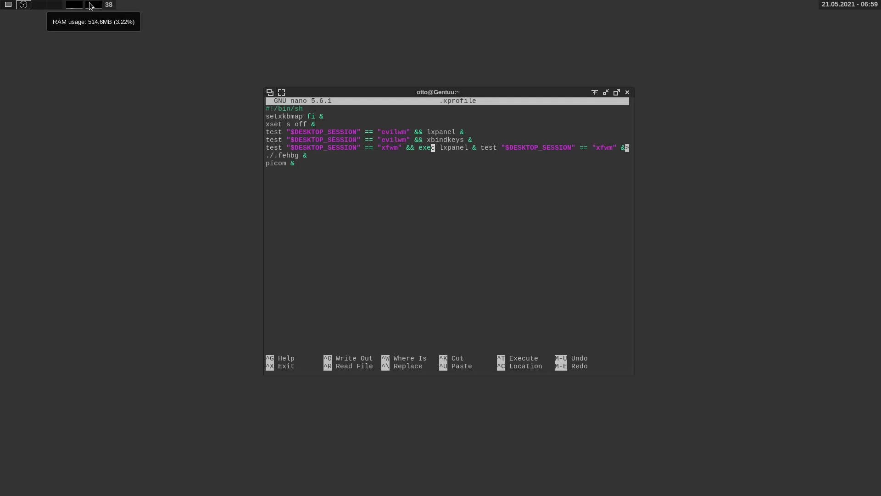
Exit the current editor and open /usr/share/xsessions/xfwm in nano.
key("ctrl+x")
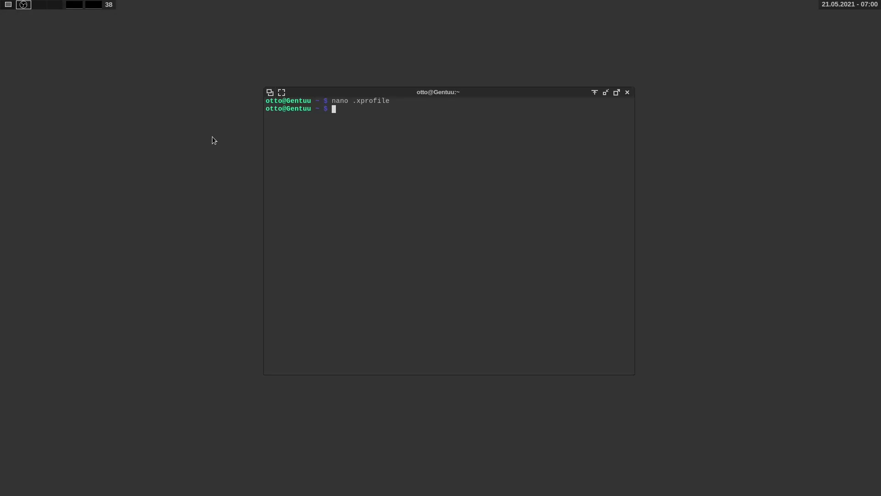
type("nano /usr/sha")
key("Tab")
type("x")
key("BackSpace")
type("xs")
key("Tab")
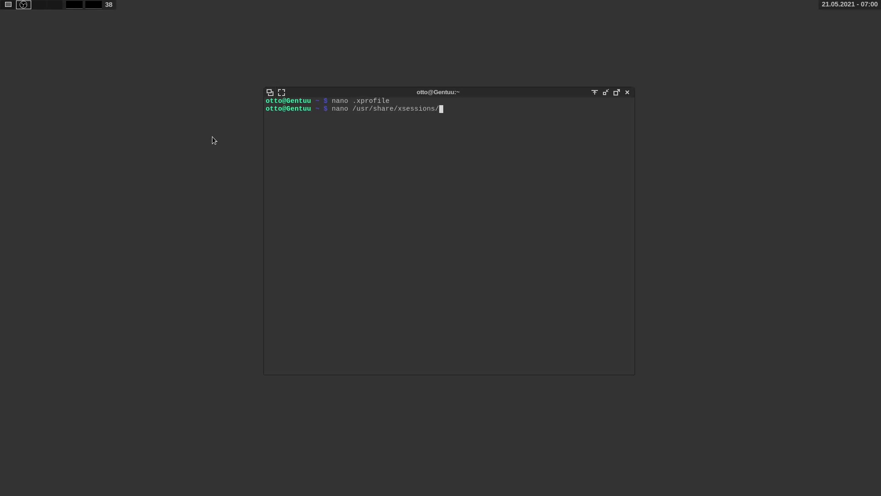
type("xfwm")
key("Return")
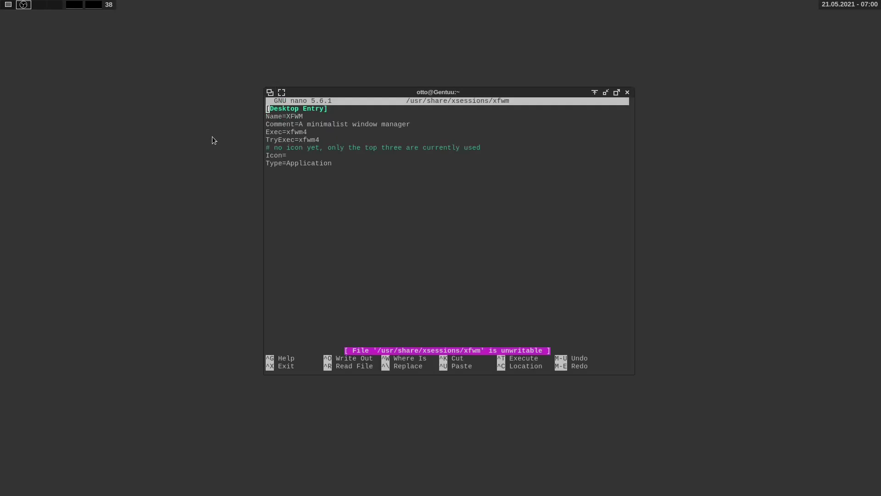
Inspect the Comment, Exec and TryExec lines, then exit nano without saving.
key("Down")
key("Down")
key("Up")
key("Right")
key("Right")
key("Right")
key("Right")
key("Right")
key("Right")
key("Right")
key("Right")
key("Right")
key("Right")
key("Right")
key("Right")
key("Right")
key("Right")
key("Right")
key("Right")
key("Right")
key("Right")
key("Right")
key("Right")
key("Right")
key("Right")
key("Down")
key("Down")
key("Up")
key("Down")
key("Up")
key("Down")
key("ctrl+x")
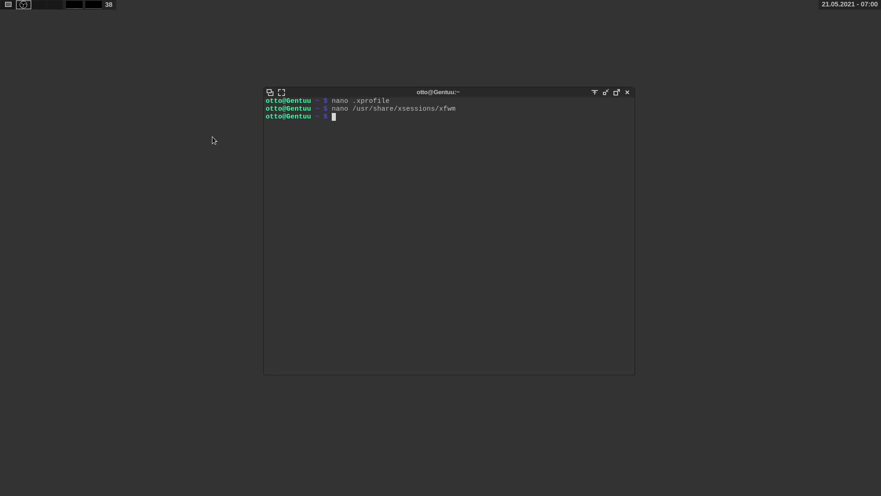
Open three new terminals, tiling them into the top-left and bottom-left quarters.
key("super+Return")
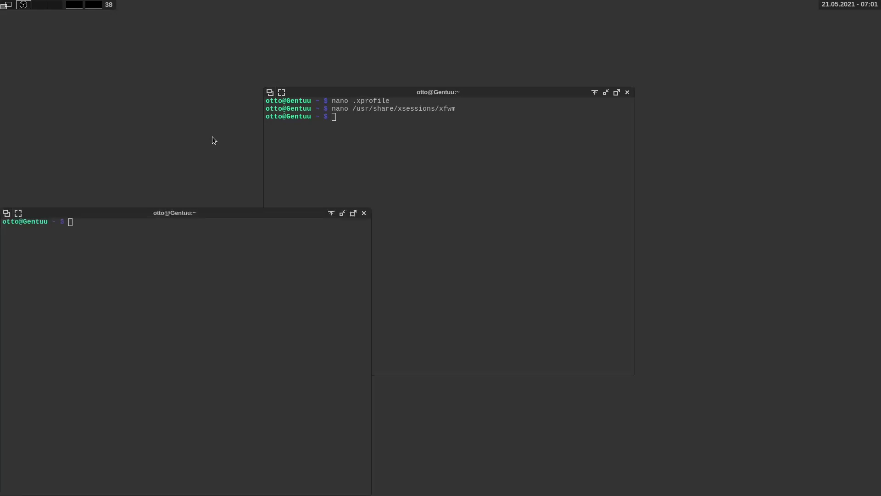
key("super+Return")
key("super+Up")
key("super+Up")
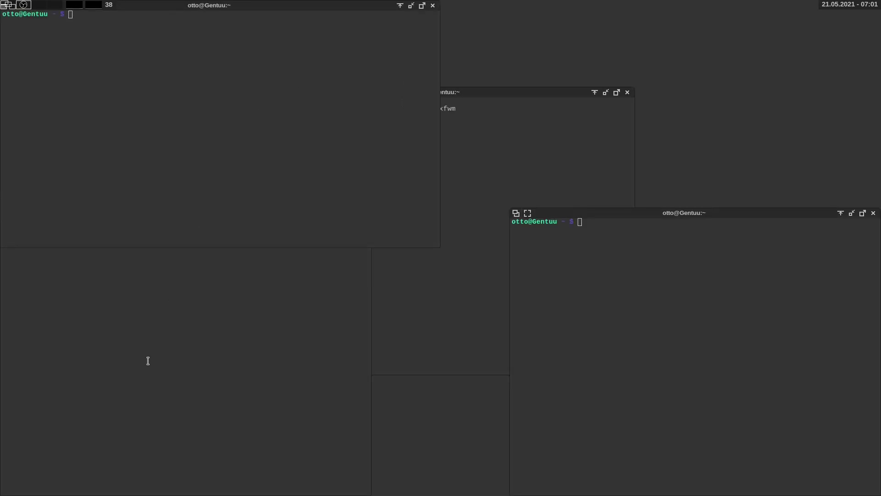
key("super+Return")
Tile the right-side terminal top-right then bottom-right, and drag one out to float mid-screen.
key("super+Page_Up")
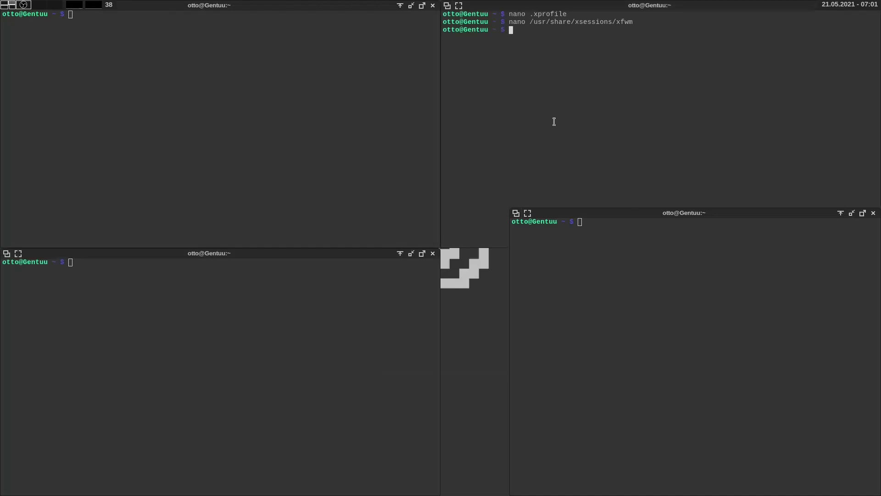
key("super+Page_Down")
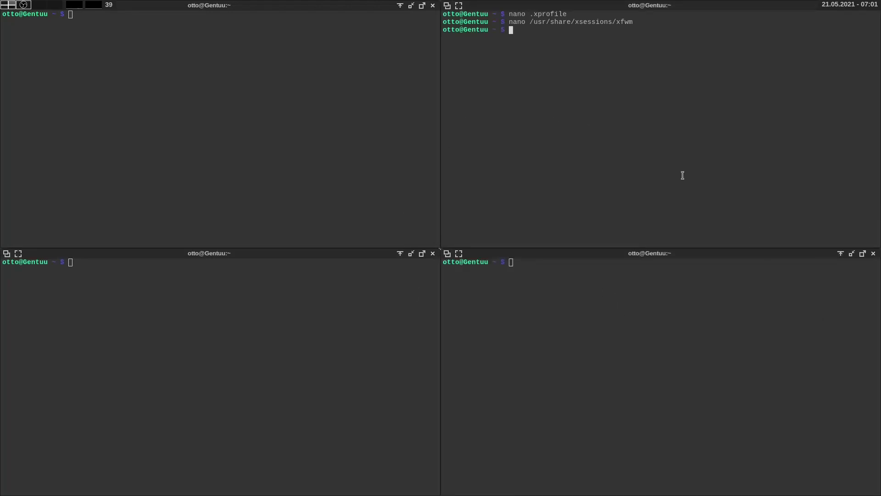
left_click_drag(638, 252, 324, 114)
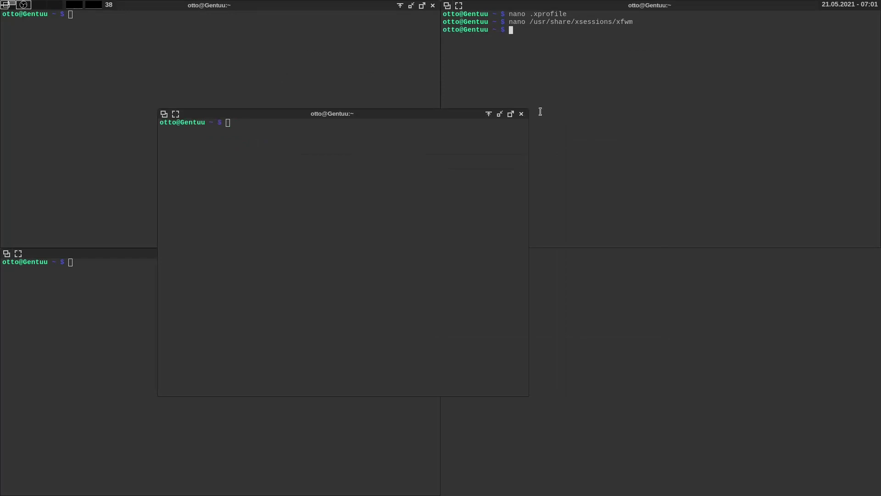
Return the history terminal to the top-right and tile the floating terminal bottom-right.
key("super+shift+j")
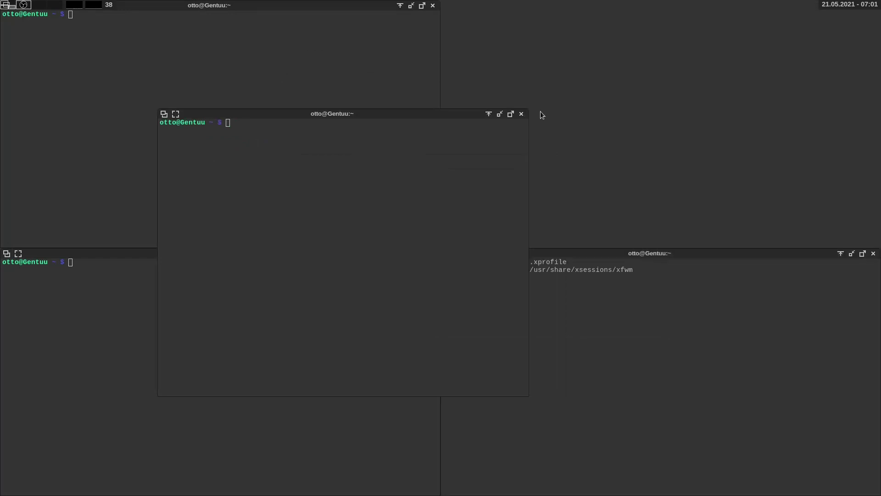
key("super+shift+k")
key("super+ctrl+space")
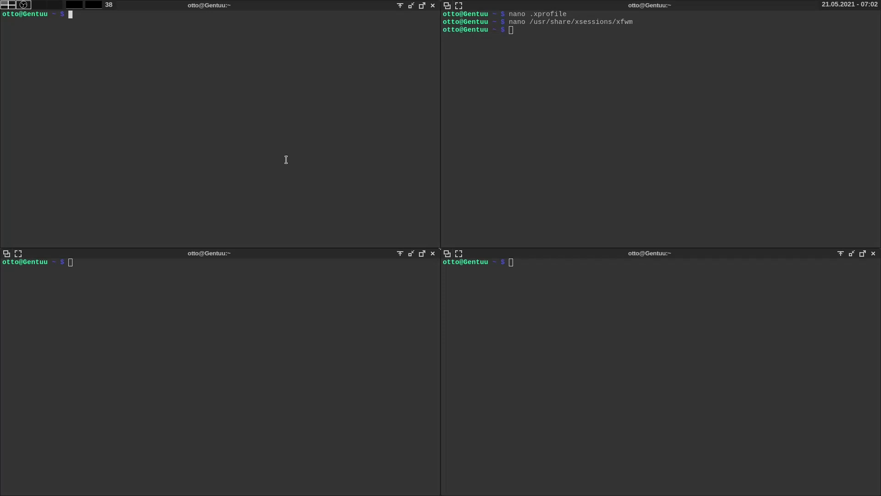
type("dad")
key("BackSpace")
key("BackSpace")
key("BackSpace")
key("ctrl+d")
key("ctrl+l")
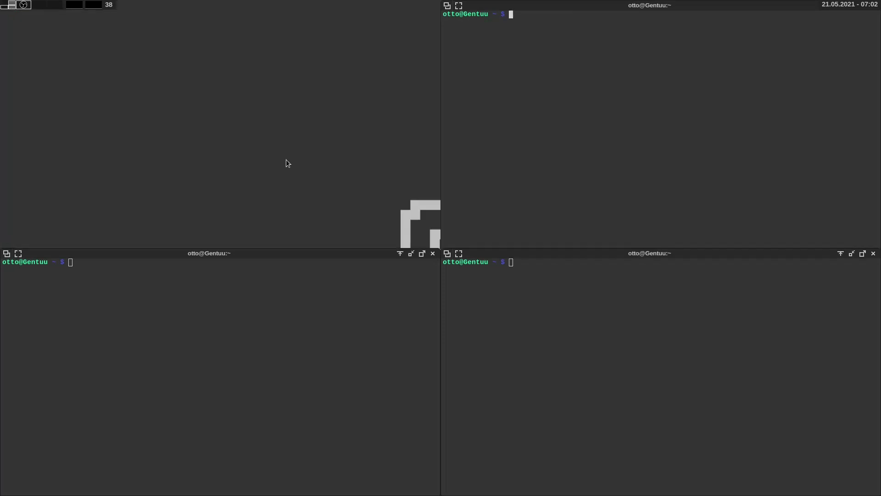
key("super+Return")
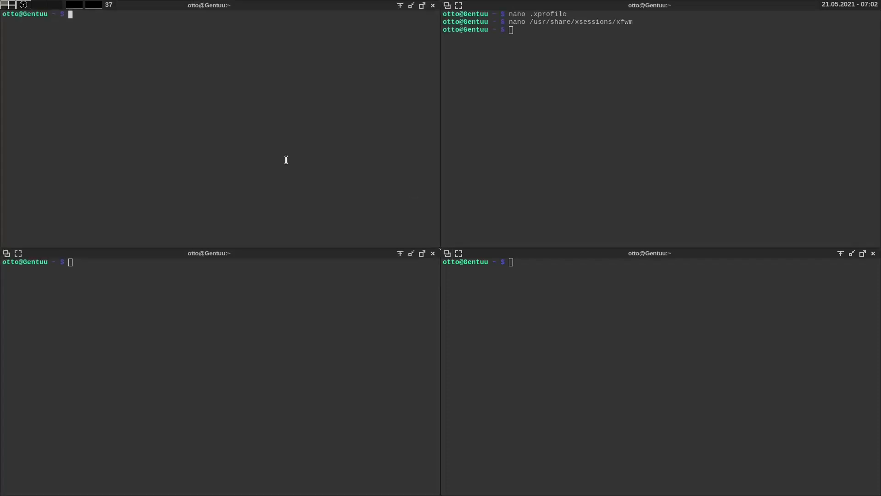
key("super+ctrl+r")
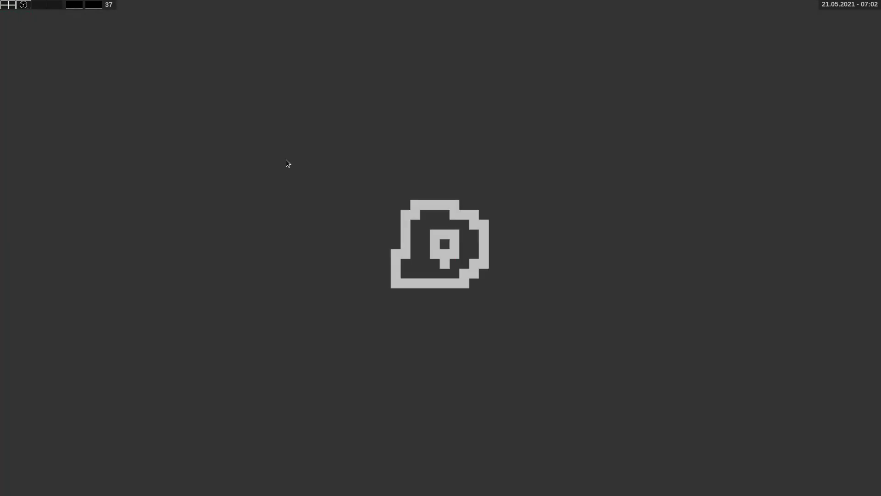
key("ctrl+d")
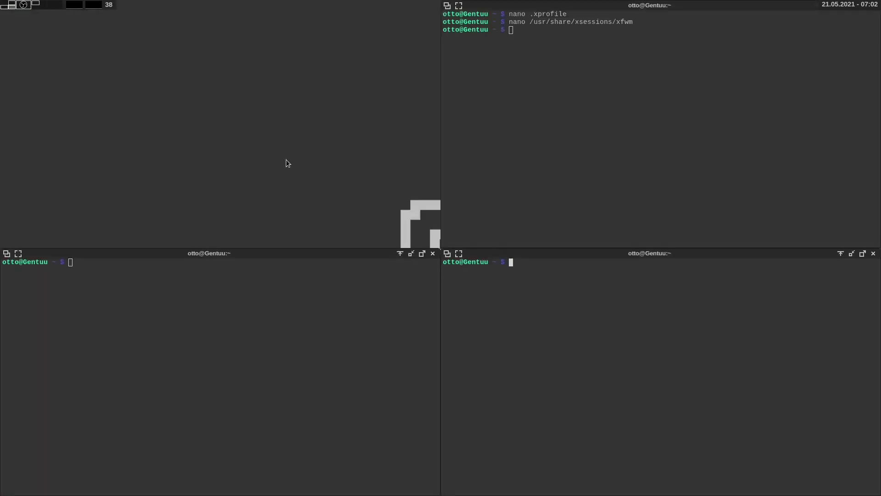
key("ctrl+d")
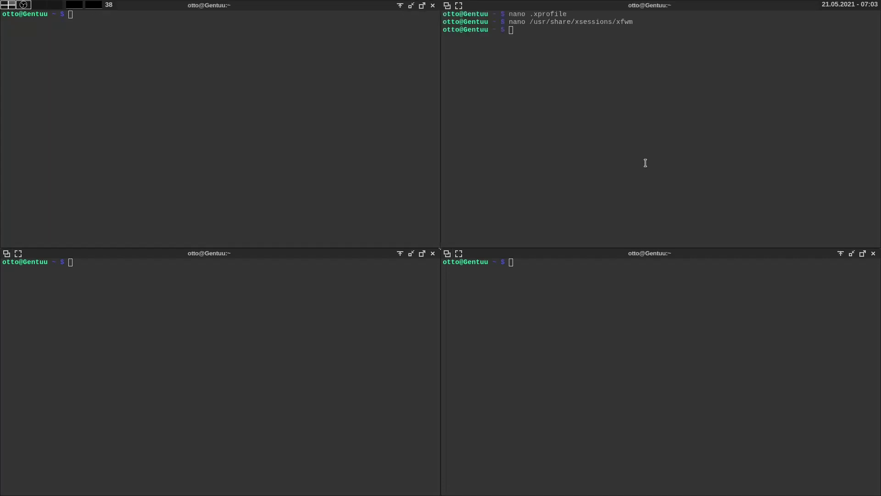
left_click(645, 163)
key("super")
key("Escape")
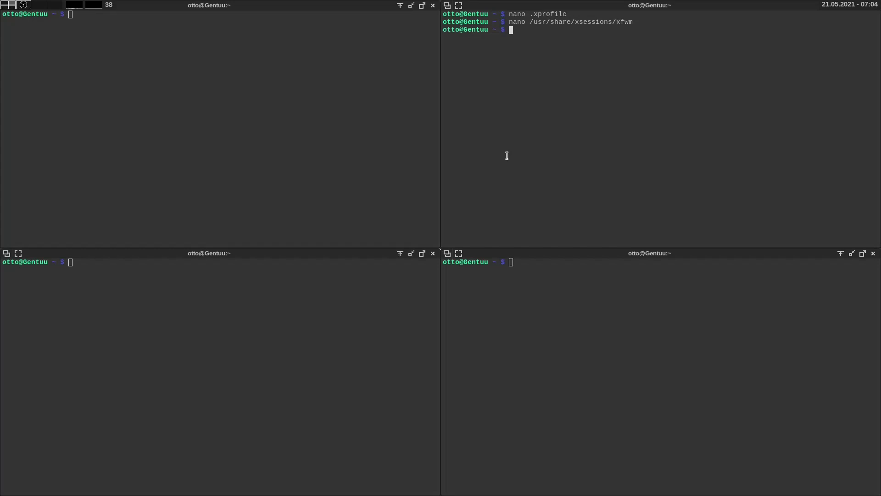